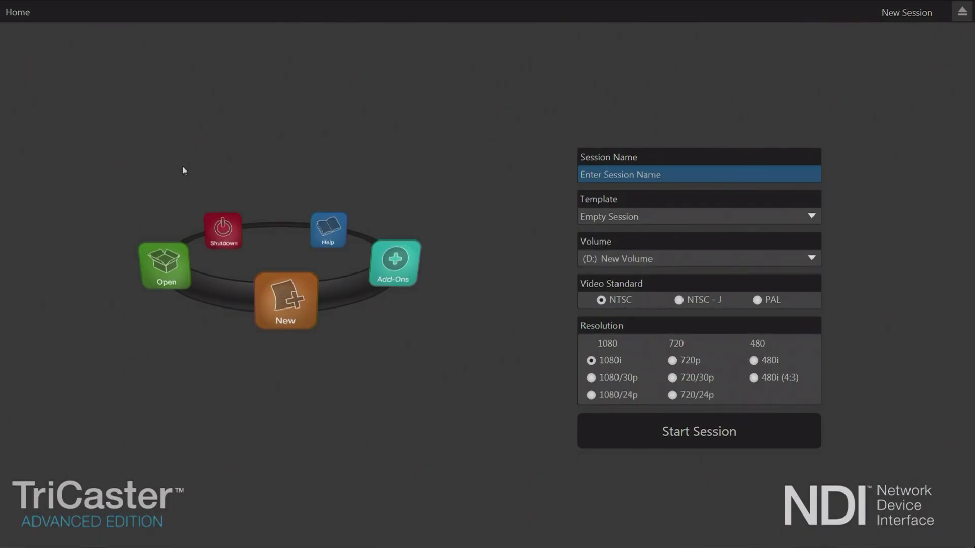
Launch Virtual Set Editor Advanced Edition from the Add-Ons list on the TriCaster home screen
left_click(387, 268)
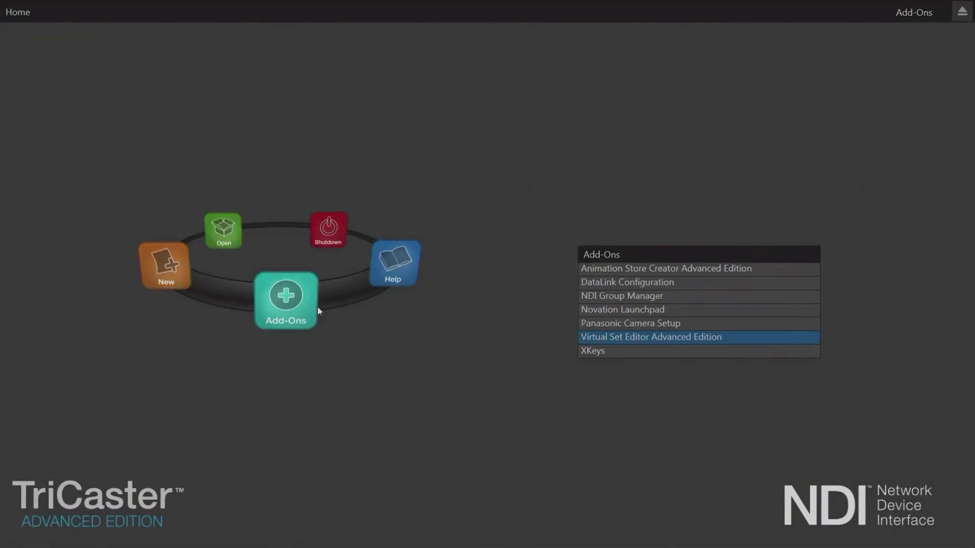
left_click(639, 337)
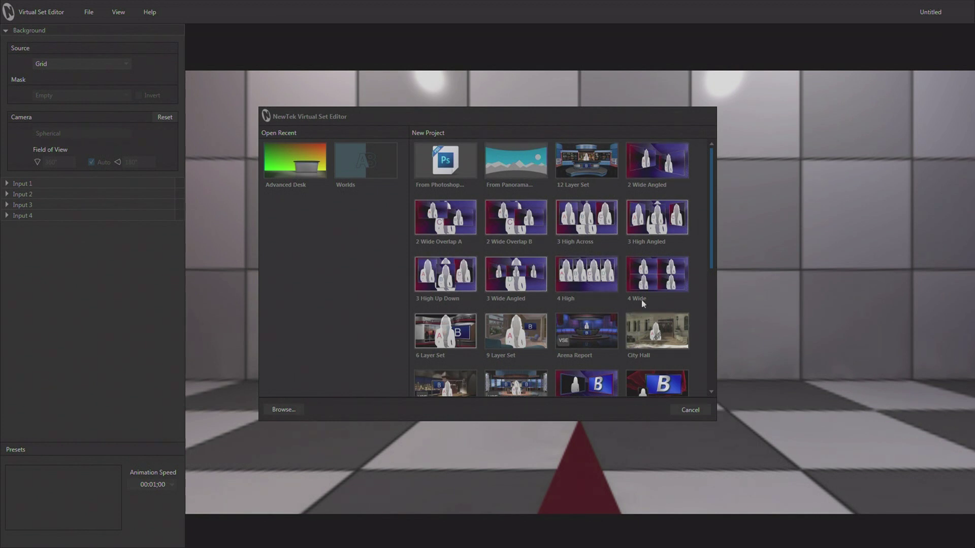
Scroll through the New Project set templates and pick the Prime Time set
mouse_move(710, 206)
left_mouse_down()
mouse_move(711, 331)
mouse_move(698, 191)
left_mouse_up()
left_click_drag(711, 206, 700, 340)
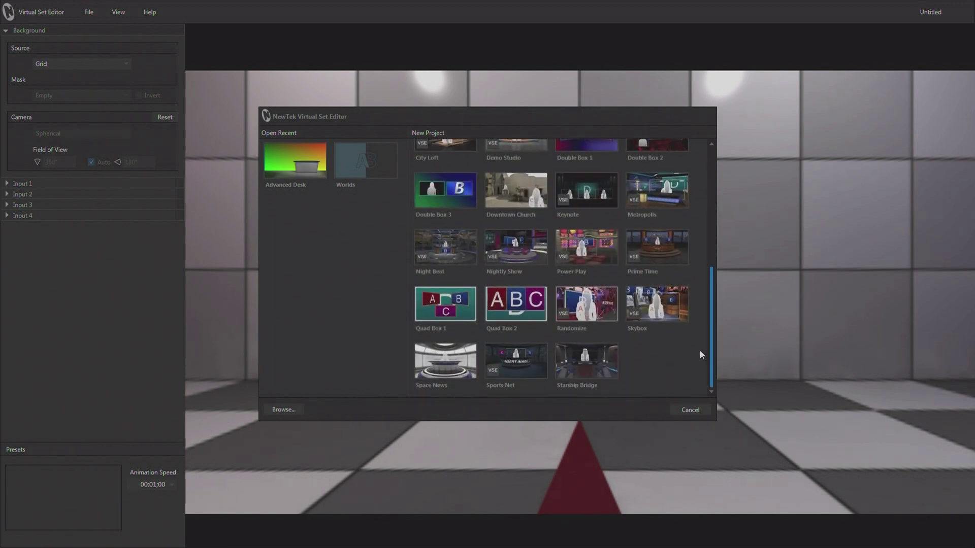
mouse_move(711, 360)
left_mouse_down()
mouse_move(710, 200)
mouse_move(706, 358)
left_mouse_up()
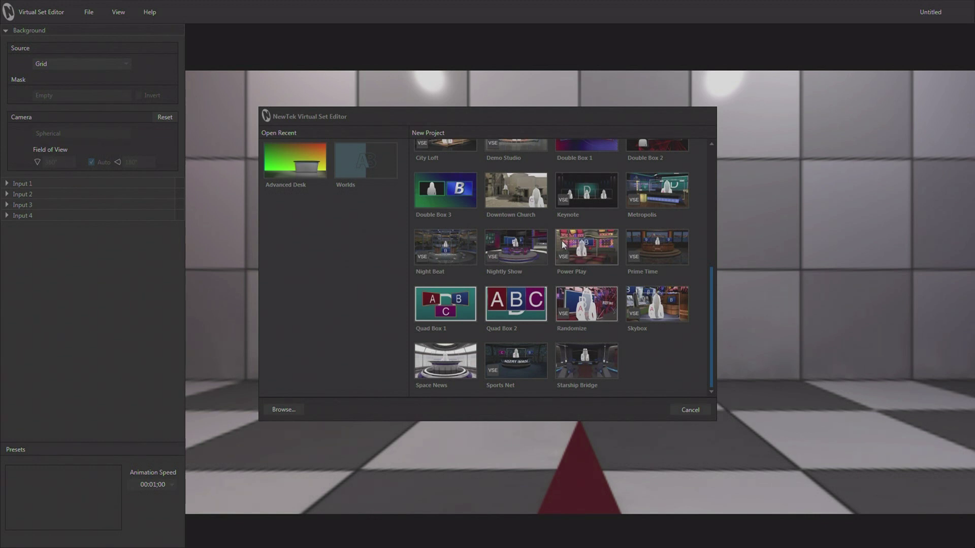
left_click(652, 242)
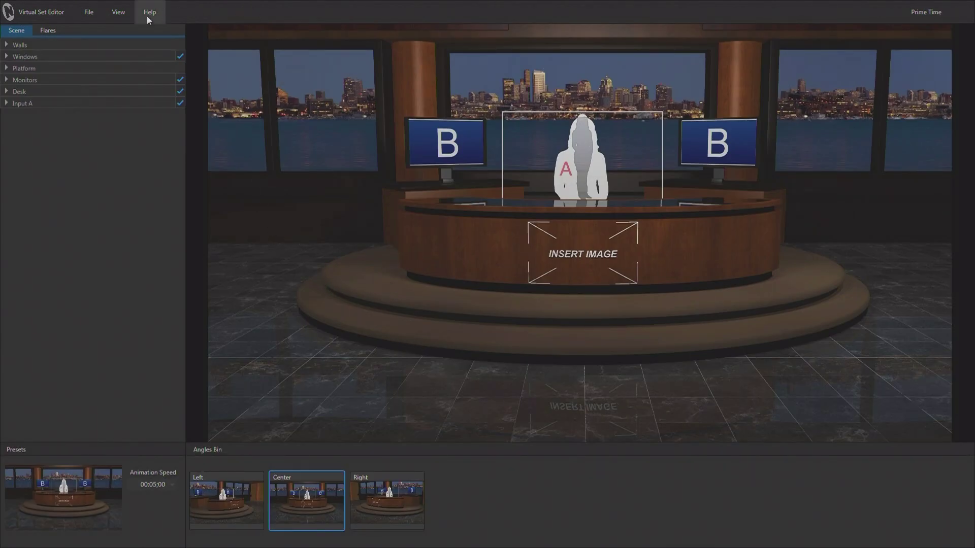
Check the File menu, then turn on the 16:9 safe area, 4:3 safe area and center cross overlays
left_click(89, 13)
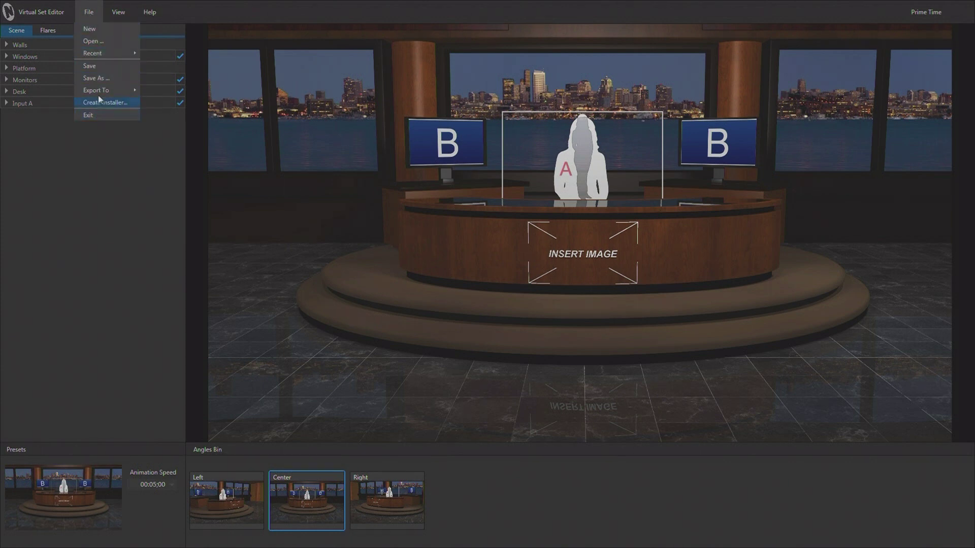
mouse_move(114, 13)
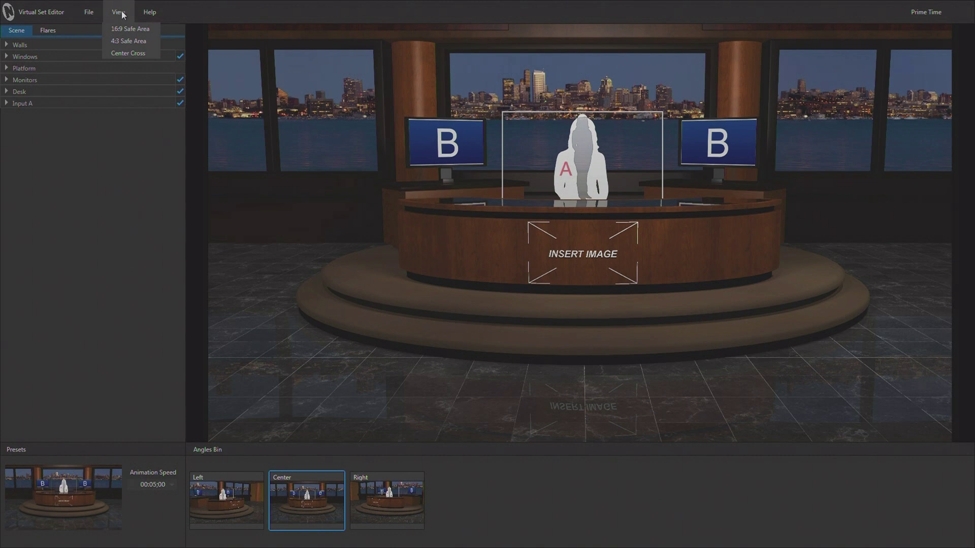
left_click(124, 30)
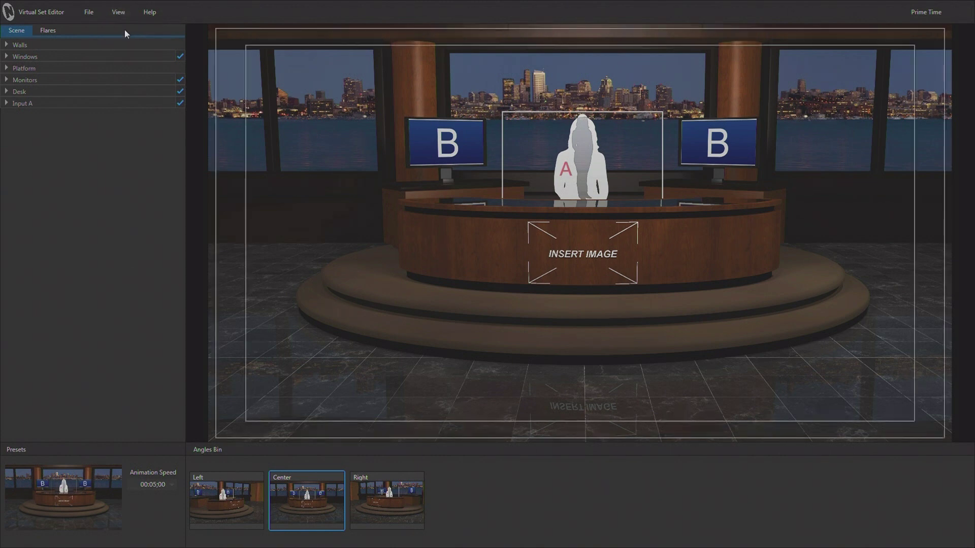
left_click(123, 15)
left_click(124, 41)
left_click(120, 13)
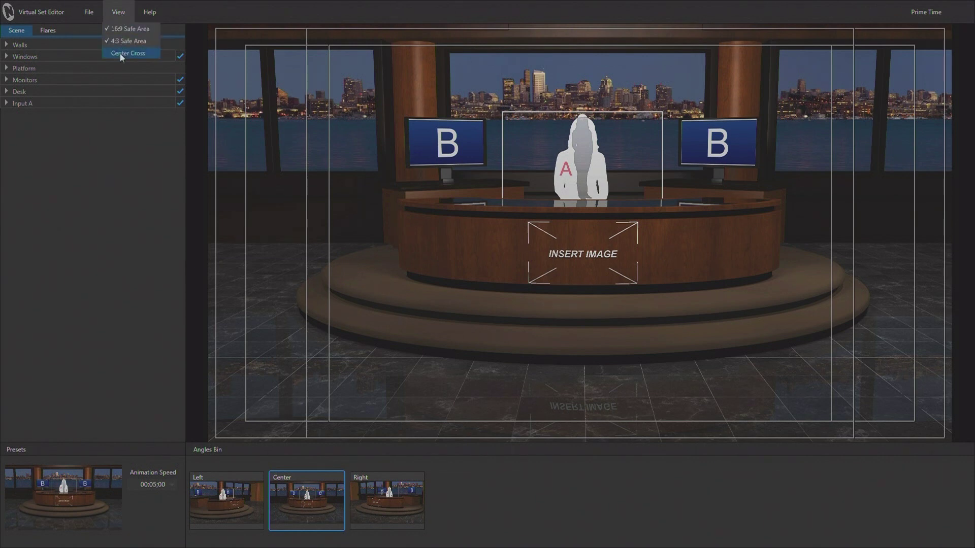
left_click(120, 55)
Turn the 16:9 and 4:3 safe areas and center cross back off, then glance at Help
left_click(122, 15)
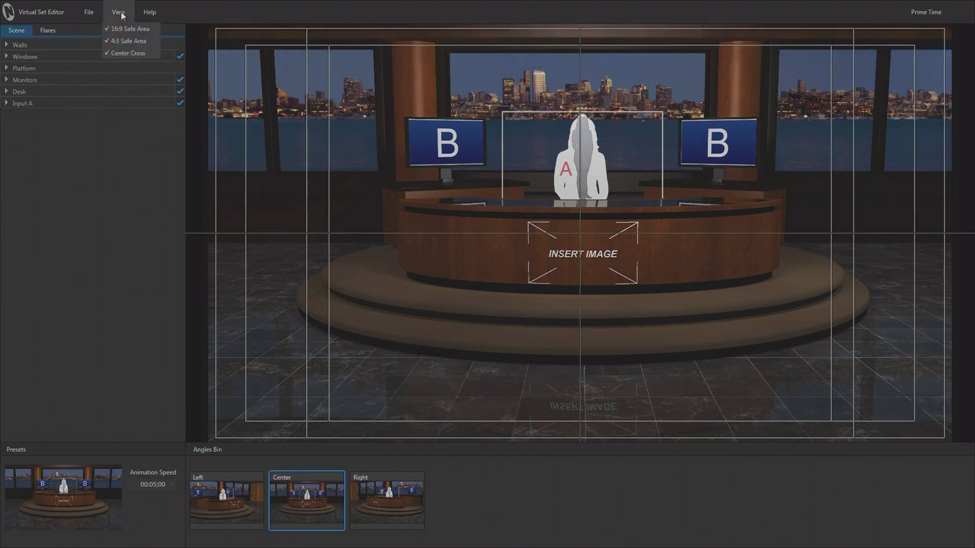
left_click(120, 27)
left_click(120, 12)
left_click(119, 42)
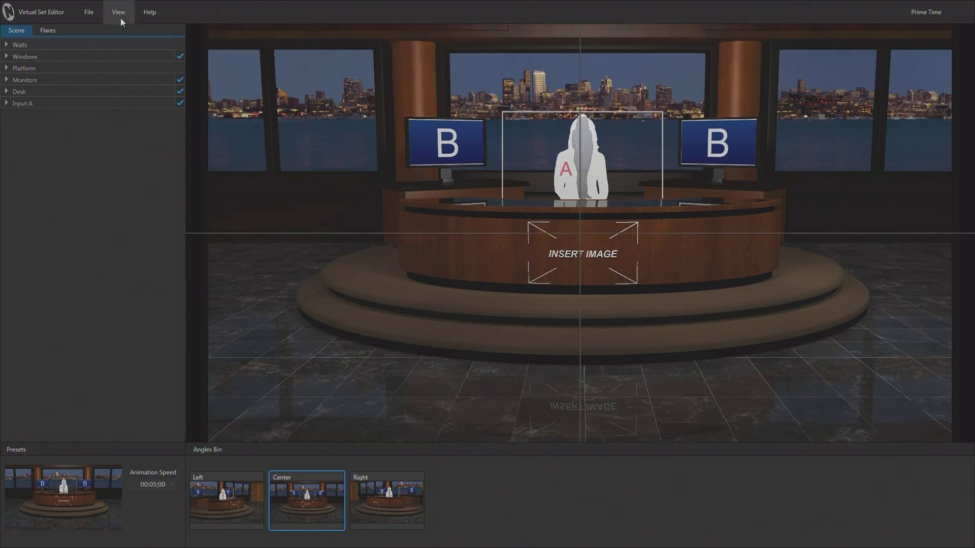
left_click(120, 16)
left_click(120, 52)
left_click(147, 13)
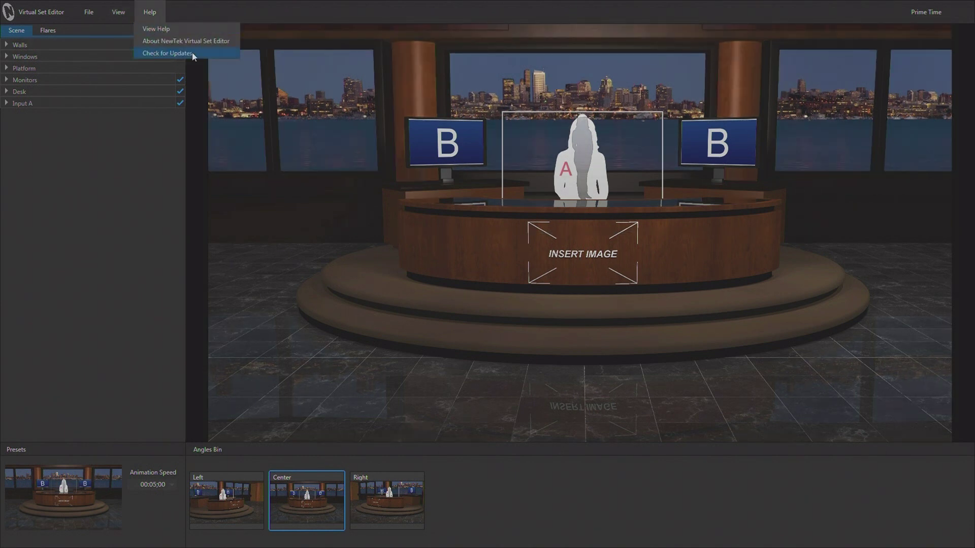
left_click(147, 137)
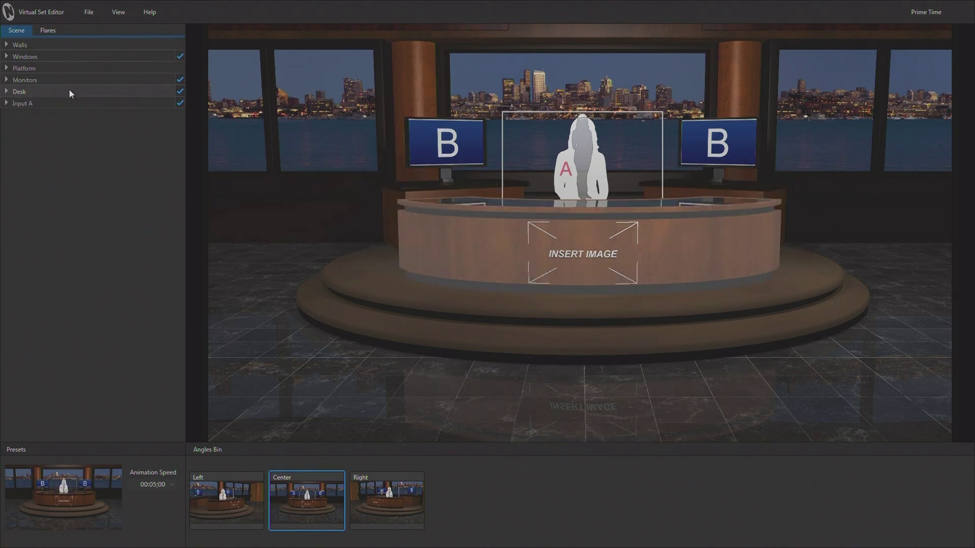
Show the eight numbered preset shots for the Prime Time Center angle
left_click(74, 490)
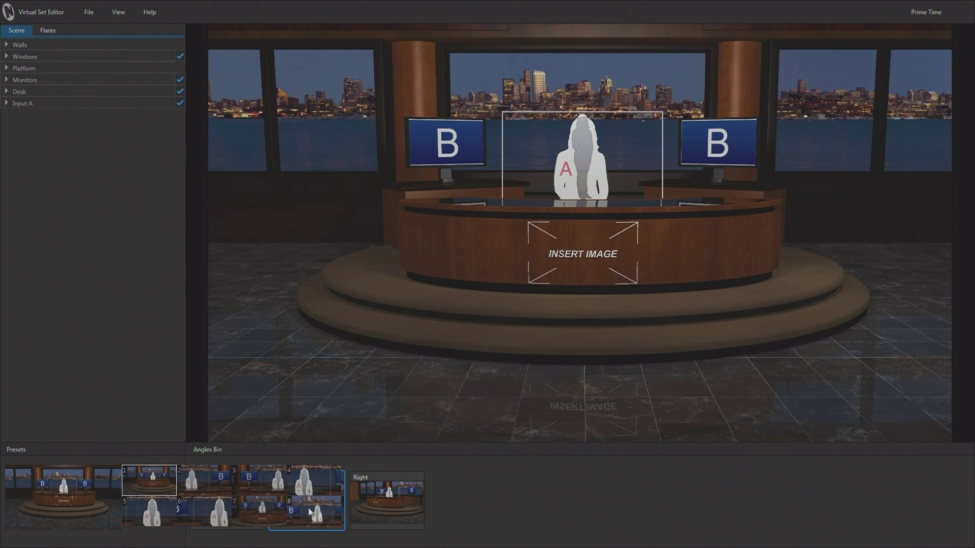
Close the presets grid and switch the preview to the Left camera angle
left_click(68, 489)
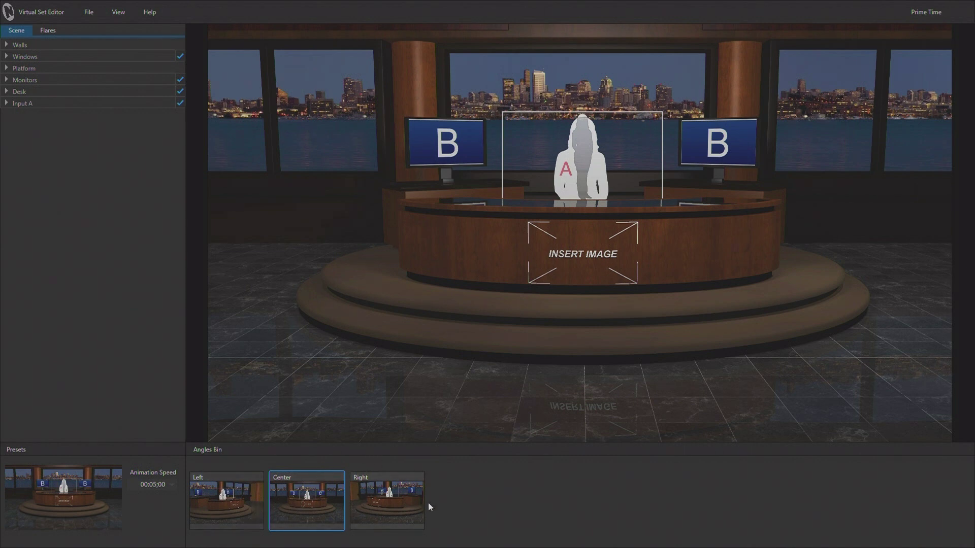
left_click(230, 501)
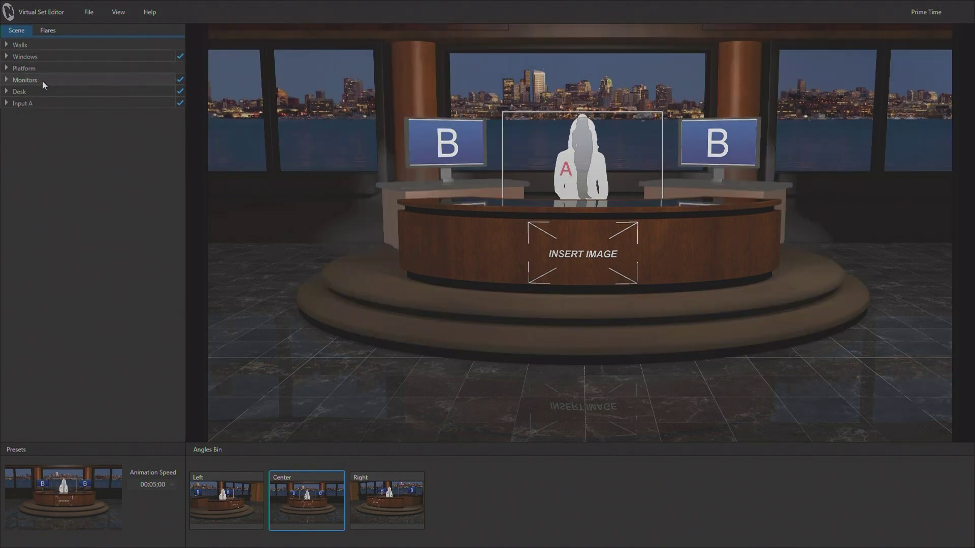
Expand Monitors in the Scene tree and select Monitor Right to show its settings
left_click(7, 80)
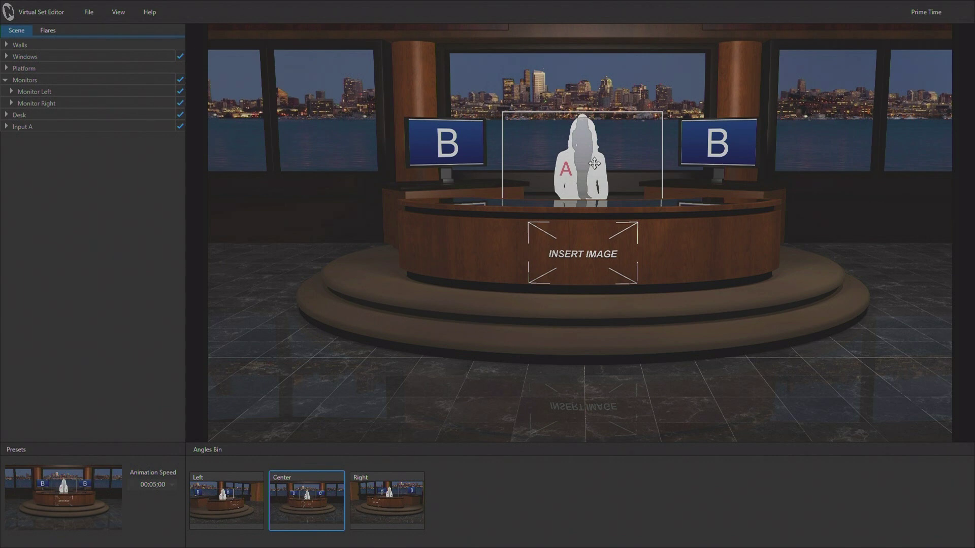
left_click(12, 104)
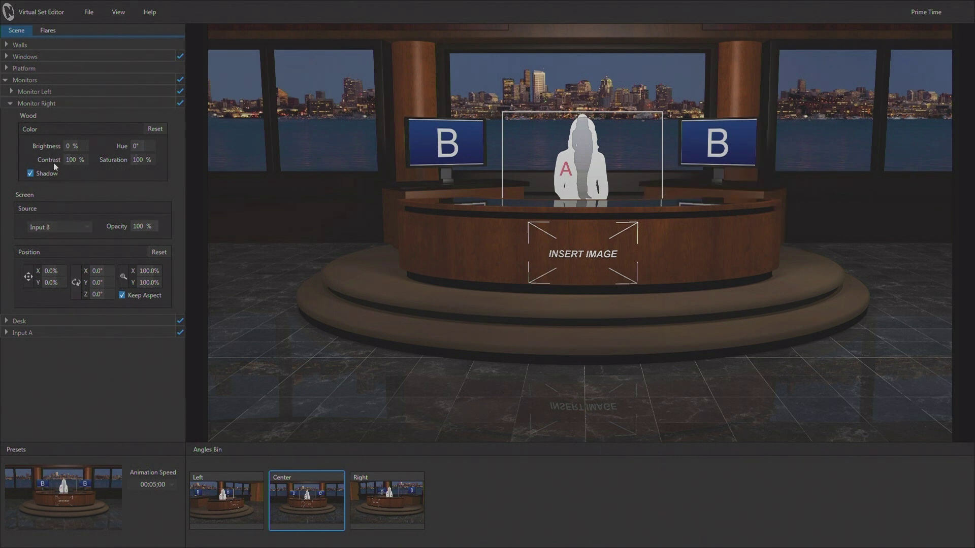
Set Monitor Right's screen source to Input C
left_click(71, 229)
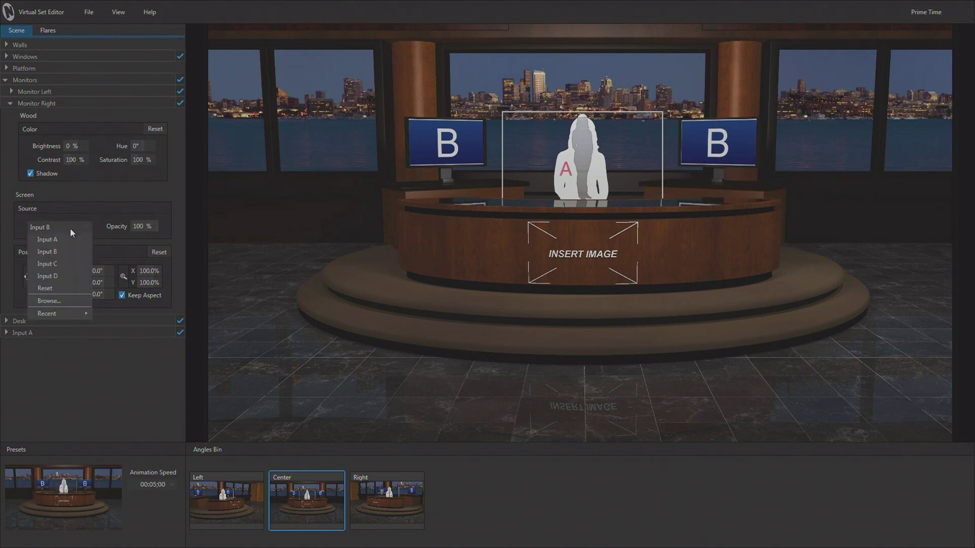
left_click(71, 264)
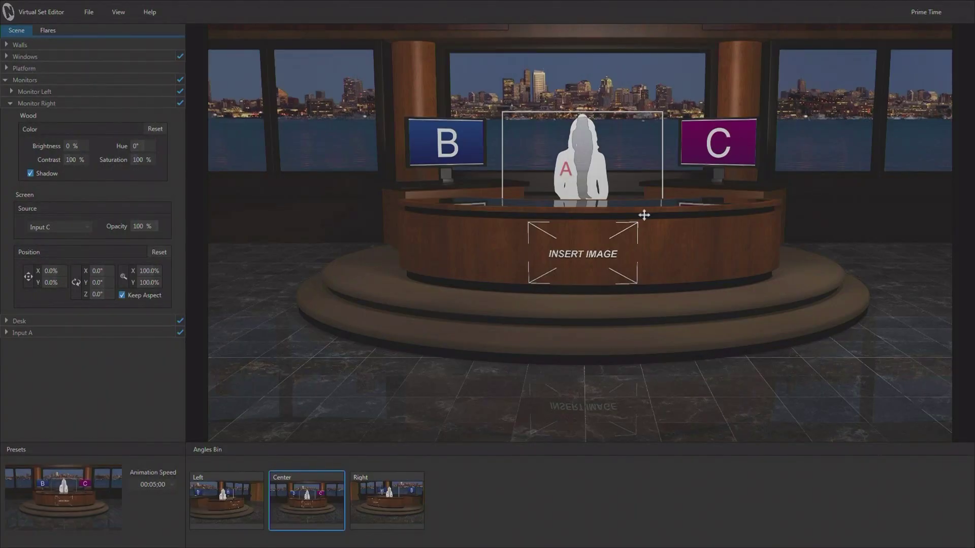
left_click(380, 492)
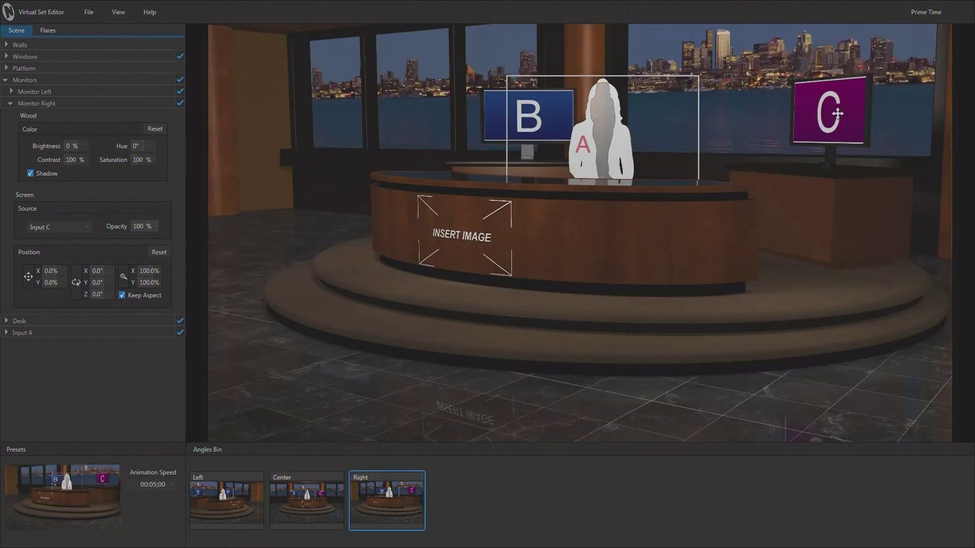
left_click(297, 493)
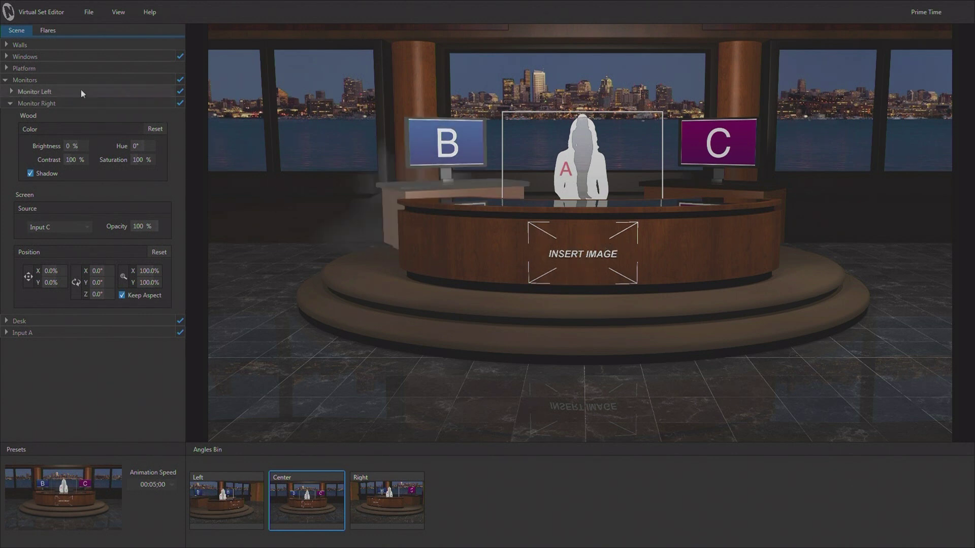
Collapse Monitors and expand the Desk group to show its wood color and shadow settings
left_click(5, 80)
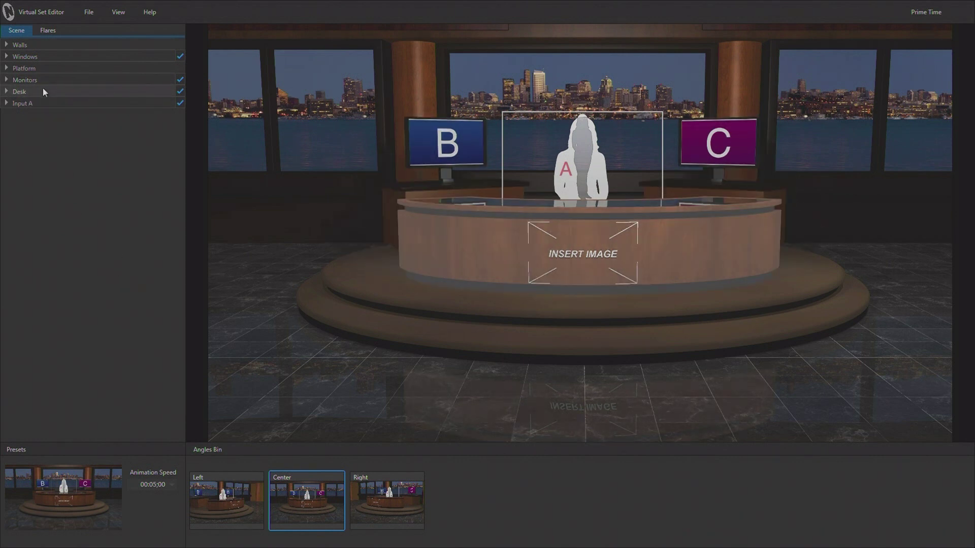
left_click(6, 91)
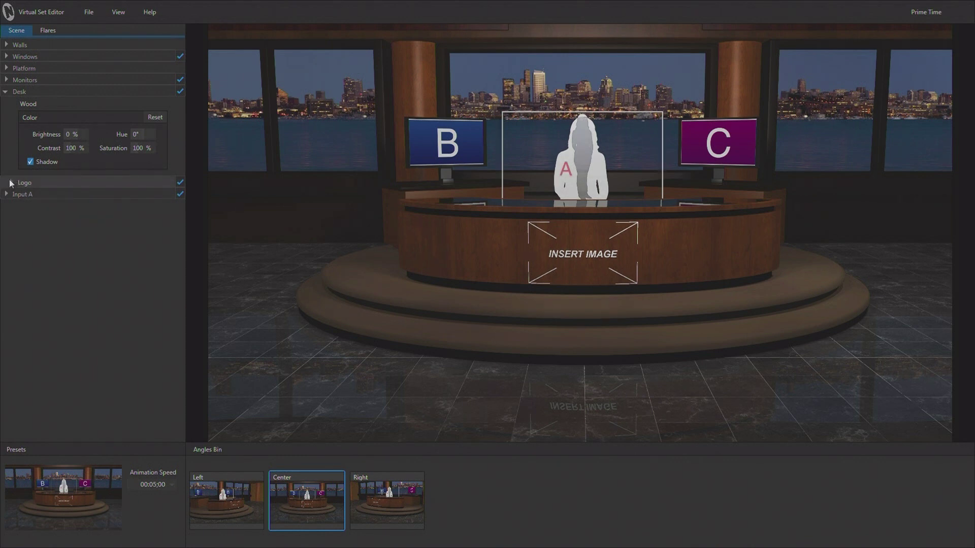
left_click(4, 92)
left_click(5, 92)
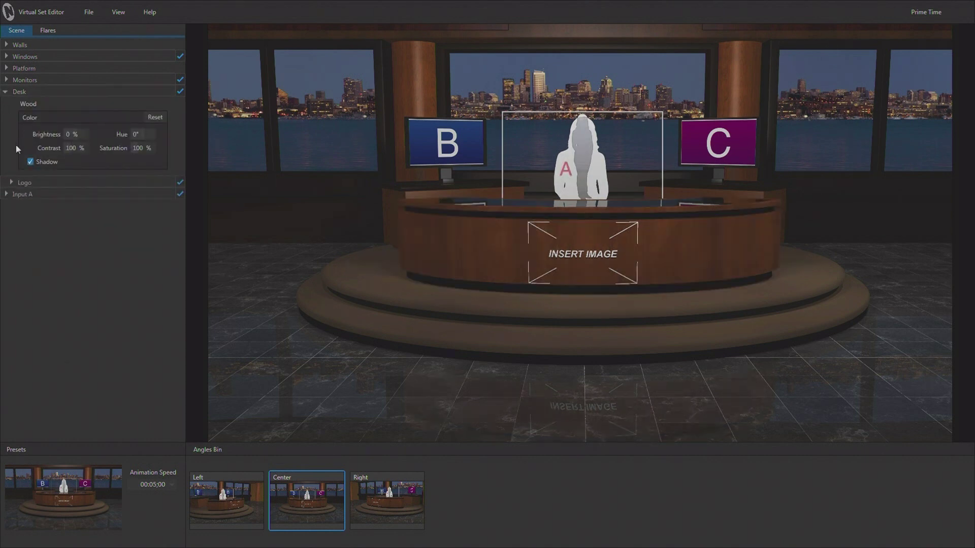
Uncheck the desk Logo to remove the INSERT IMAGE placeholder, then show the monitor settings again
left_click(19, 184)
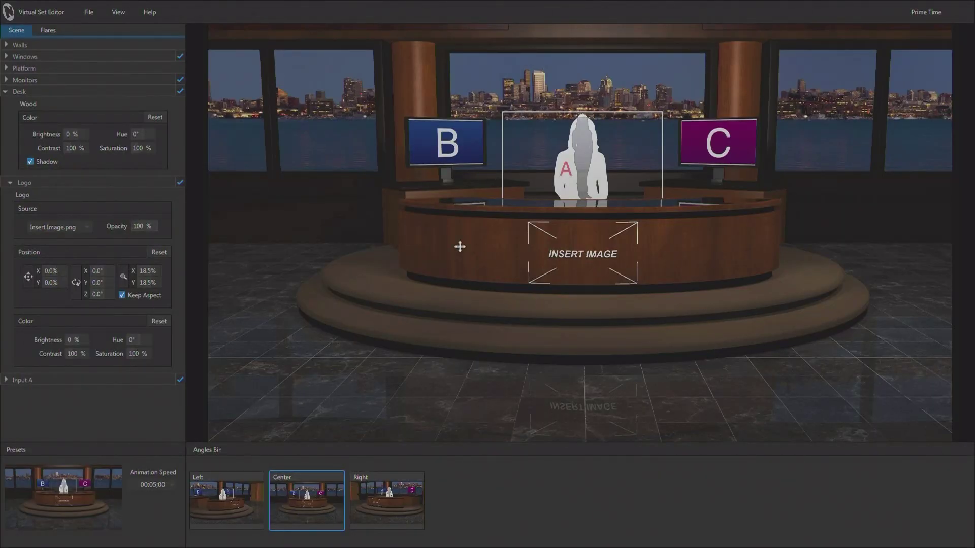
left_click(180, 183)
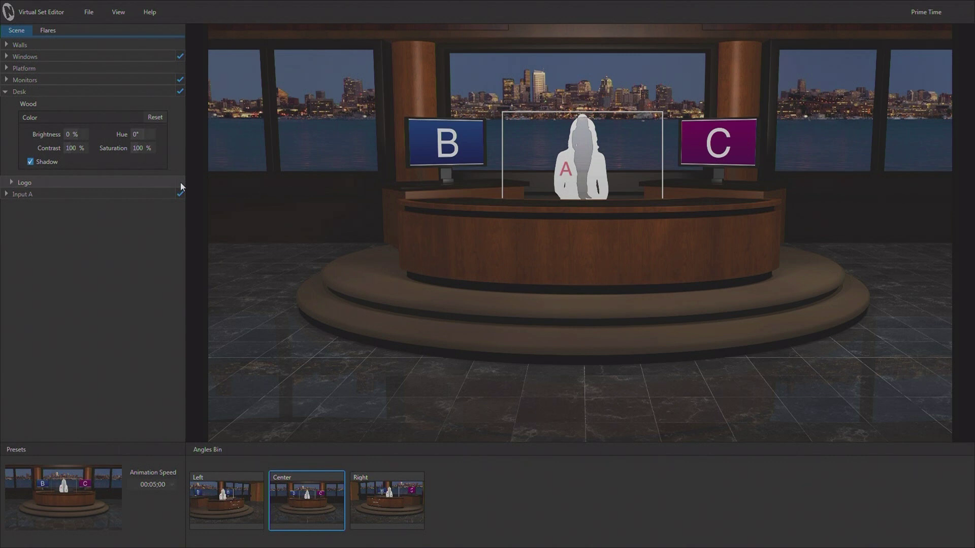
left_click(7, 81)
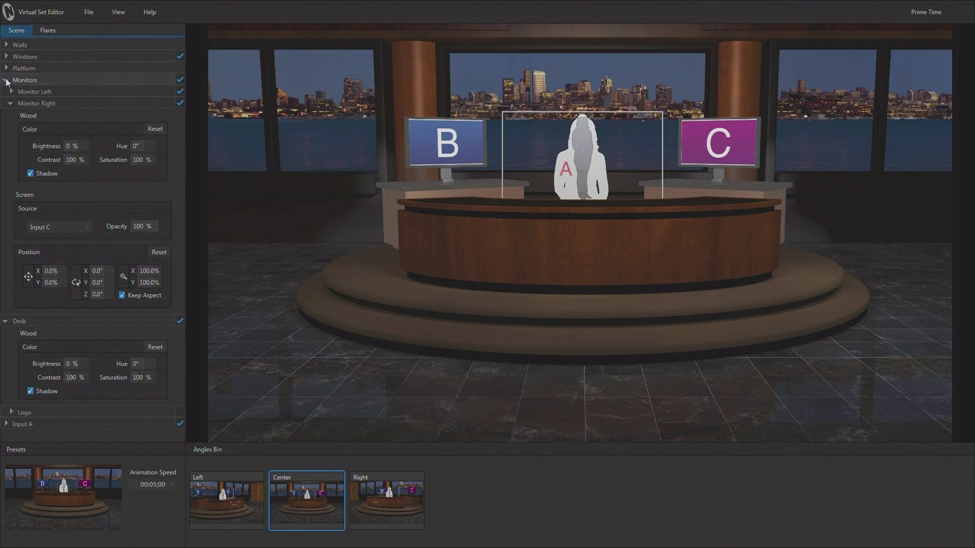
left_click(180, 93)
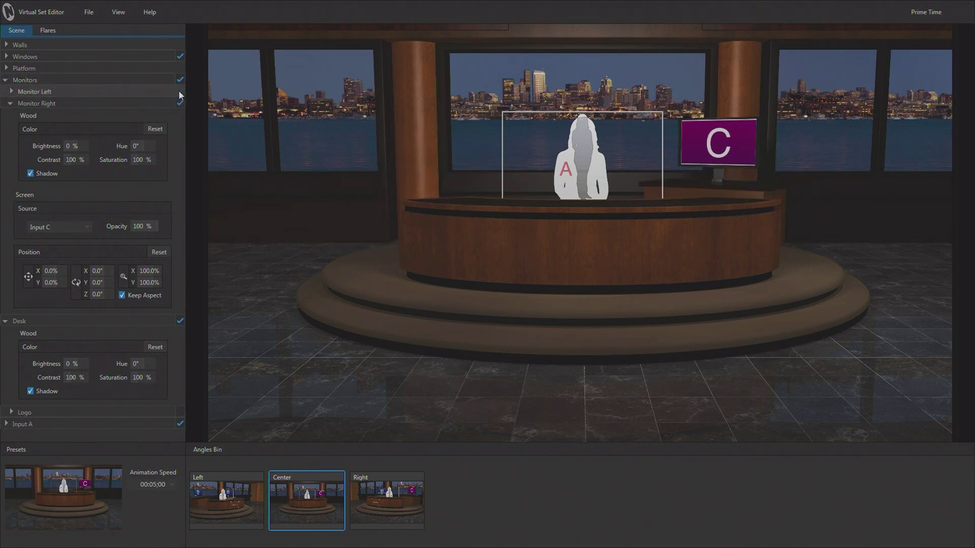
left_click(180, 92)
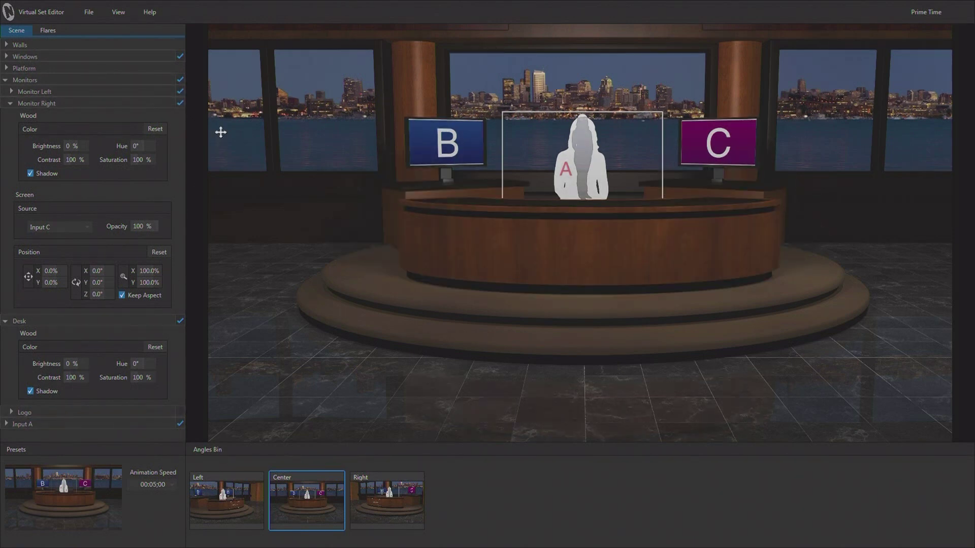
left_click(5, 81)
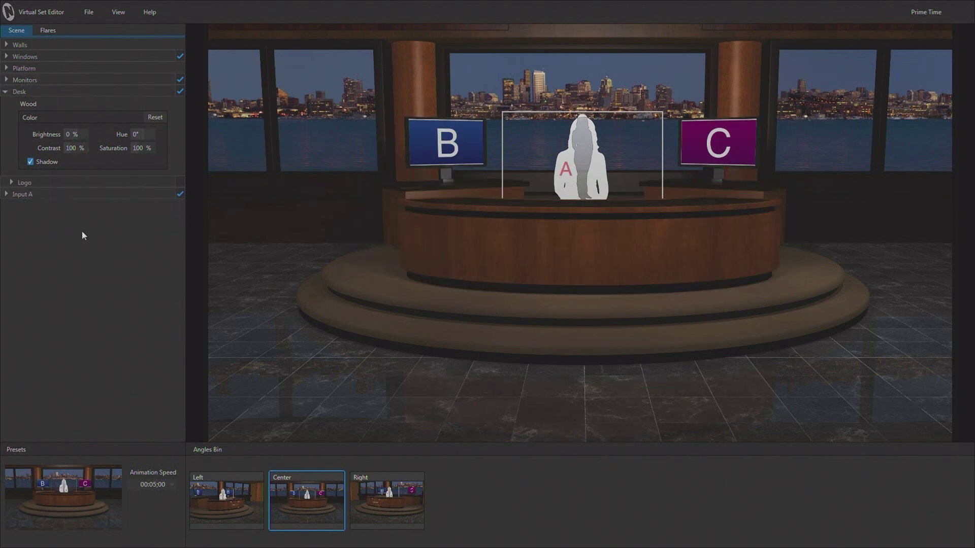
Enable the desk logo with NewTek Logo.png, scaled to 47.3% at X -1.5%, Y -1.1%
left_click(162, 184)
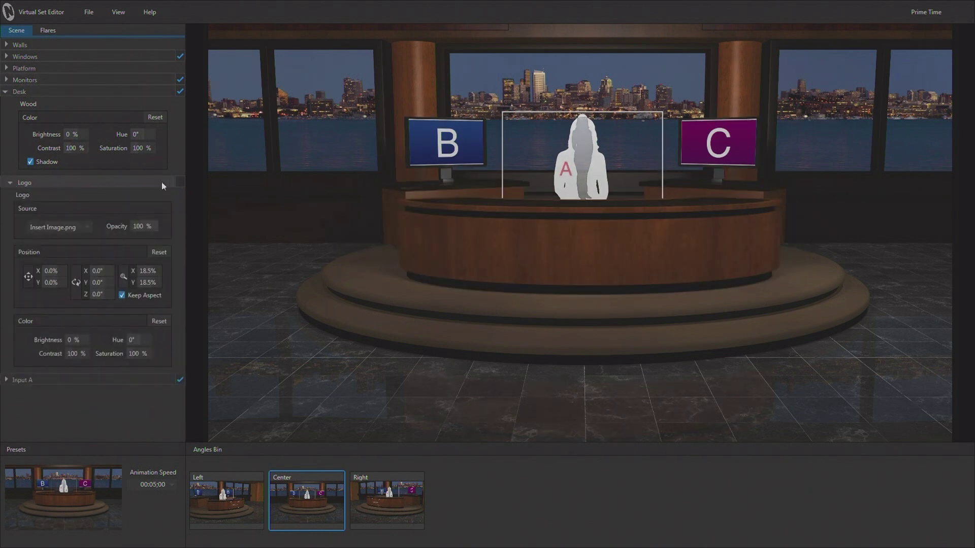
left_click(180, 182)
left_click(87, 227)
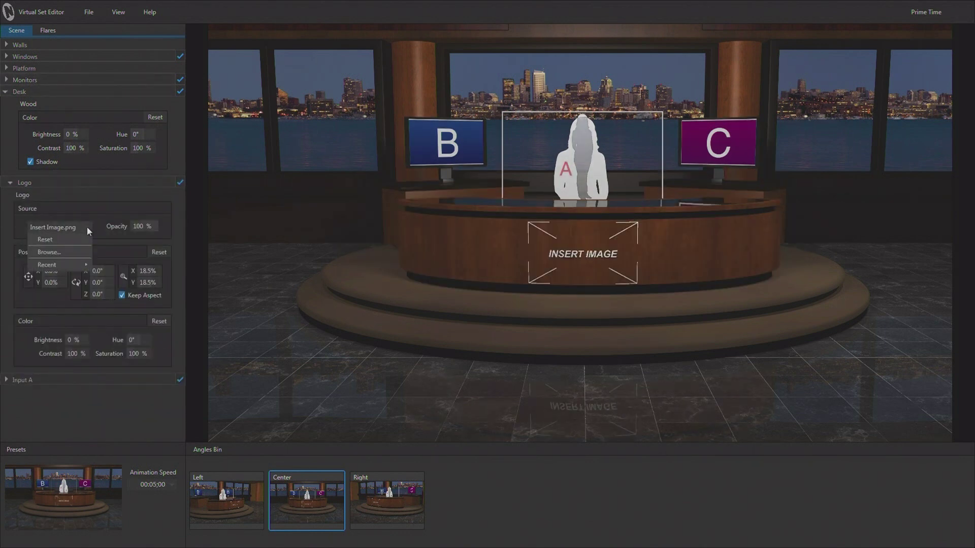
left_click(64, 250)
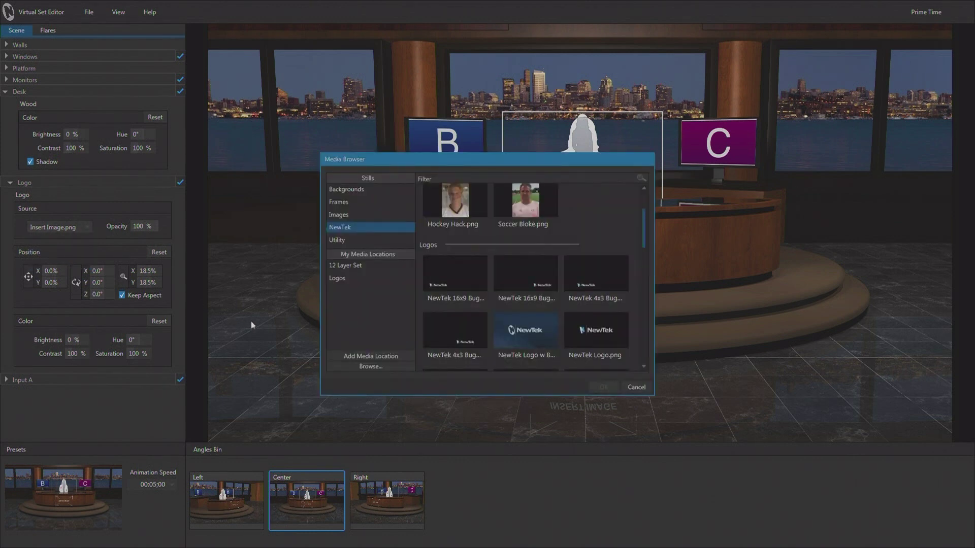
left_click(607, 331)
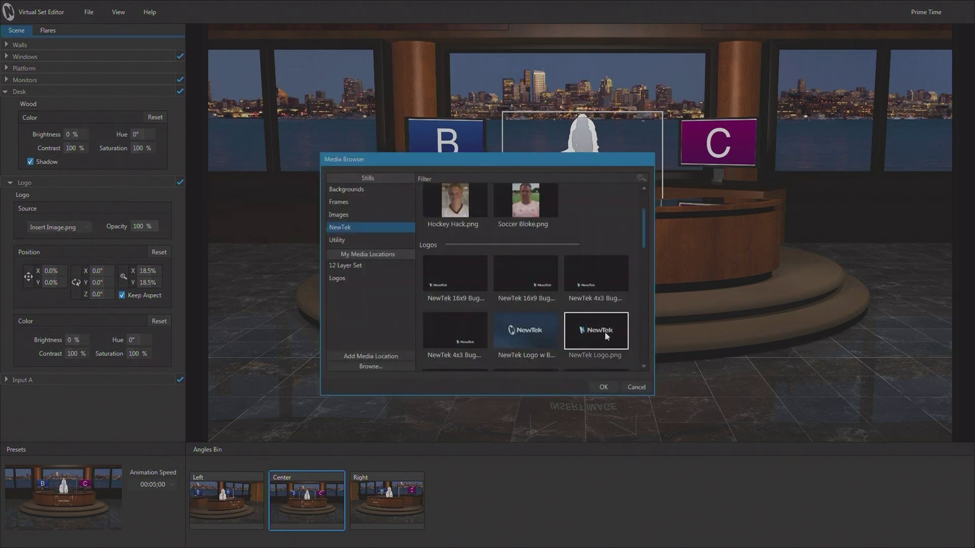
left_click(604, 387)
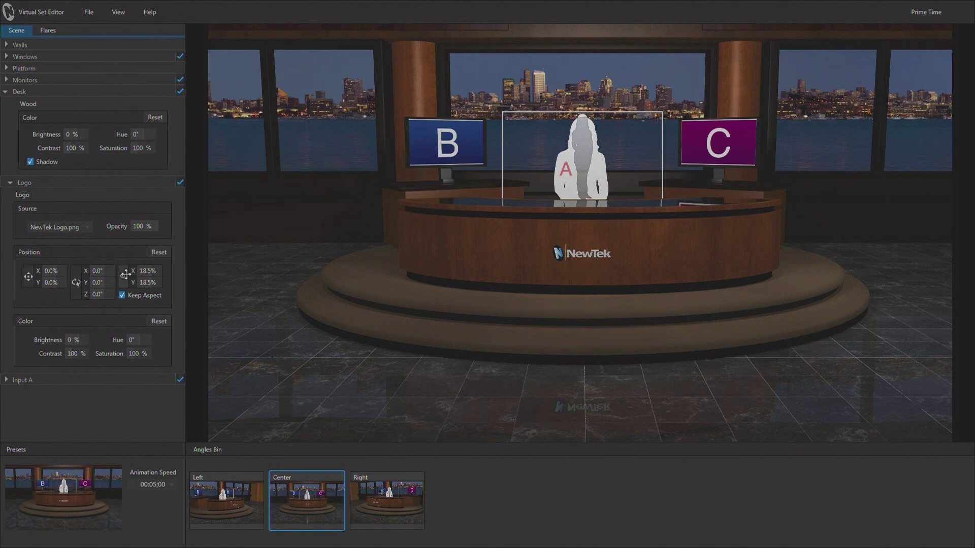
left_click_drag(124, 277, 313, 356)
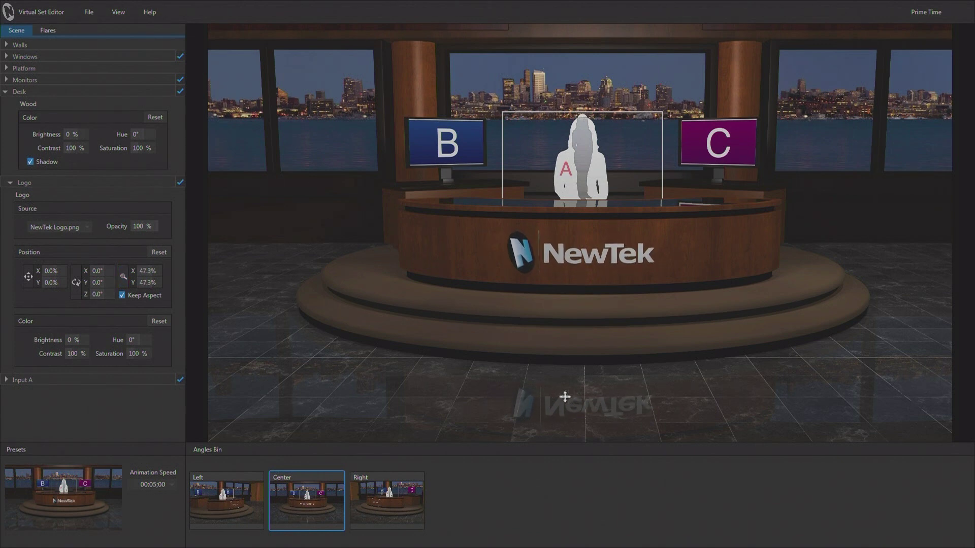
mouse_move(29, 275)
left_mouse_down()
mouse_move(9, 278)
mouse_move(88, 277)
mouse_move(32, 278)
left_mouse_up()
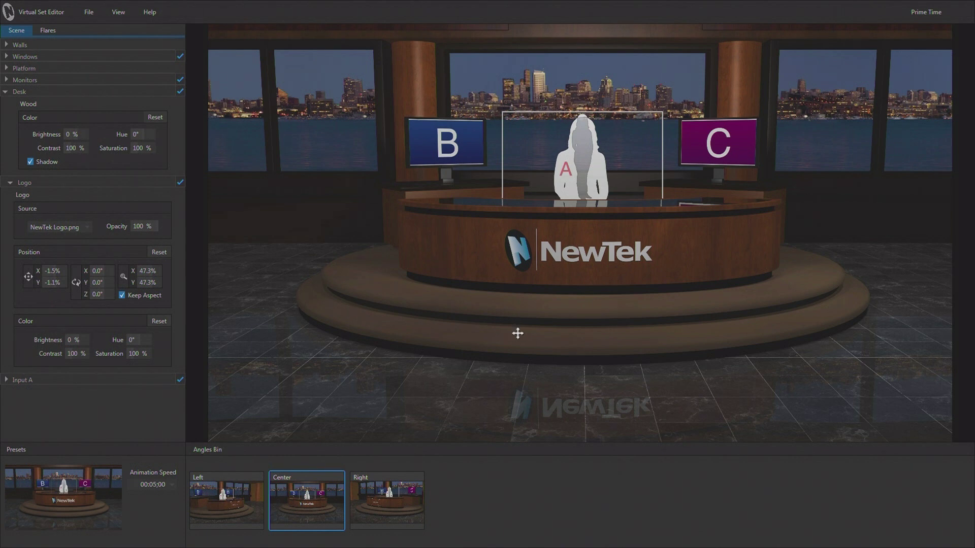
Collapse Logo and Desk in the Scene tree and expand Windows > Window Left
left_click(10, 183)
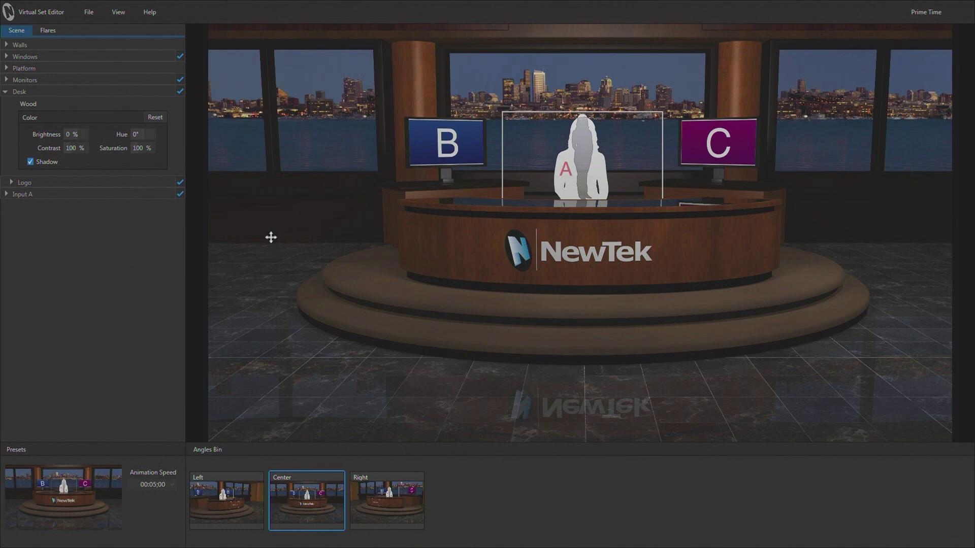
left_click(6, 92)
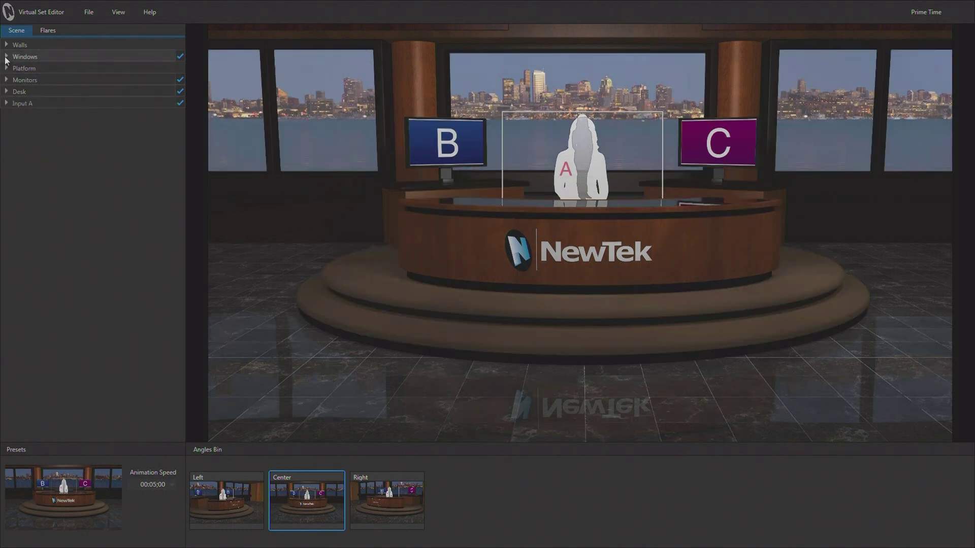
left_click(7, 58)
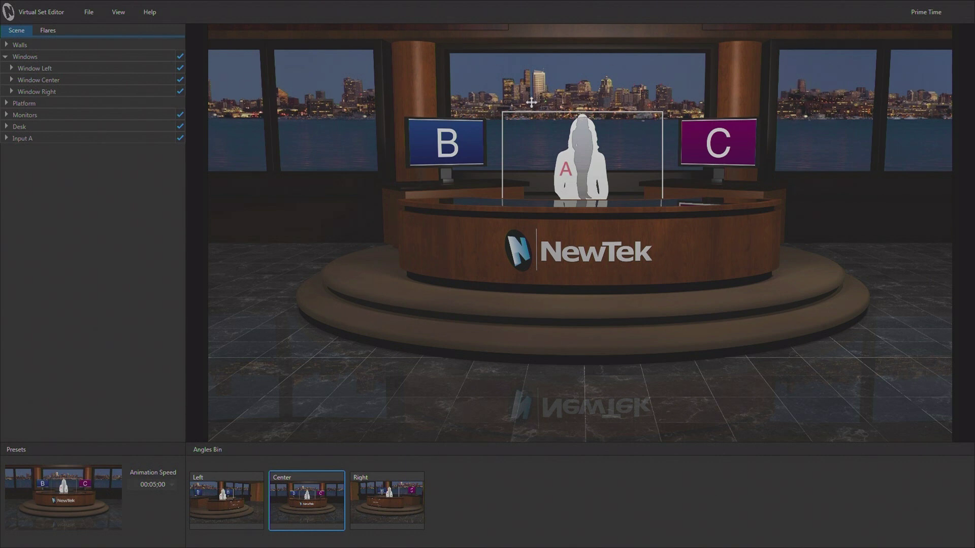
left_click(12, 69)
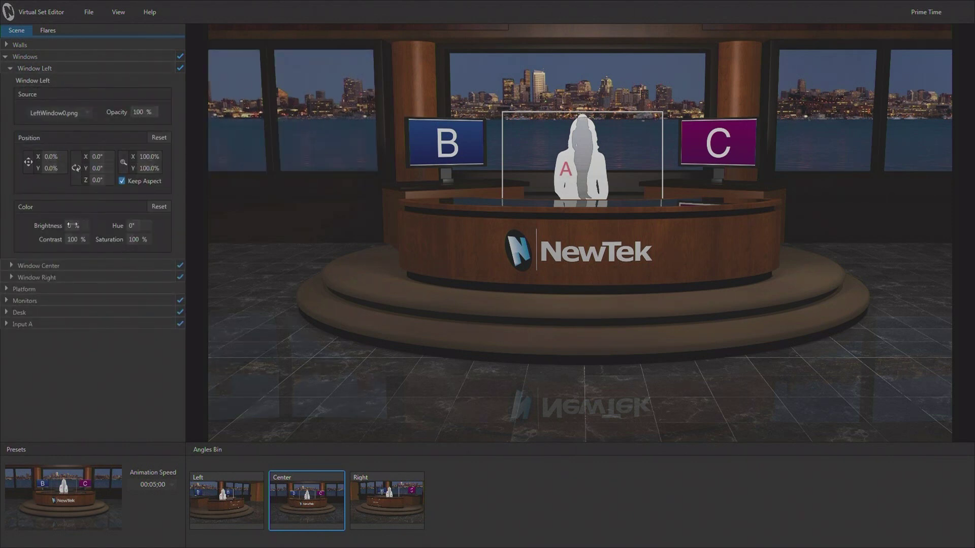
Load Pano 1.jpg from VSE Content > Pano Chopped Images > Vegas into the left window, scaled to 142%
left_click(84, 114)
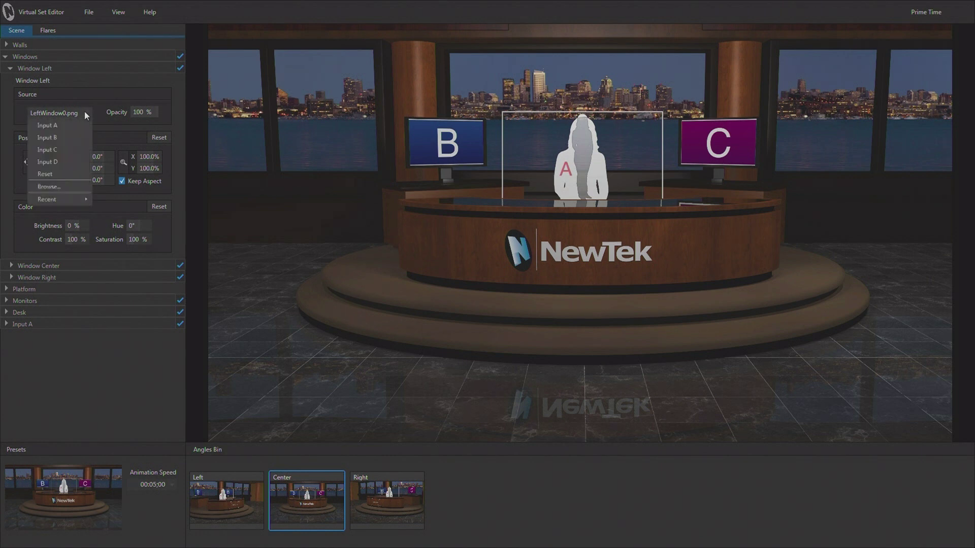
left_click(66, 188)
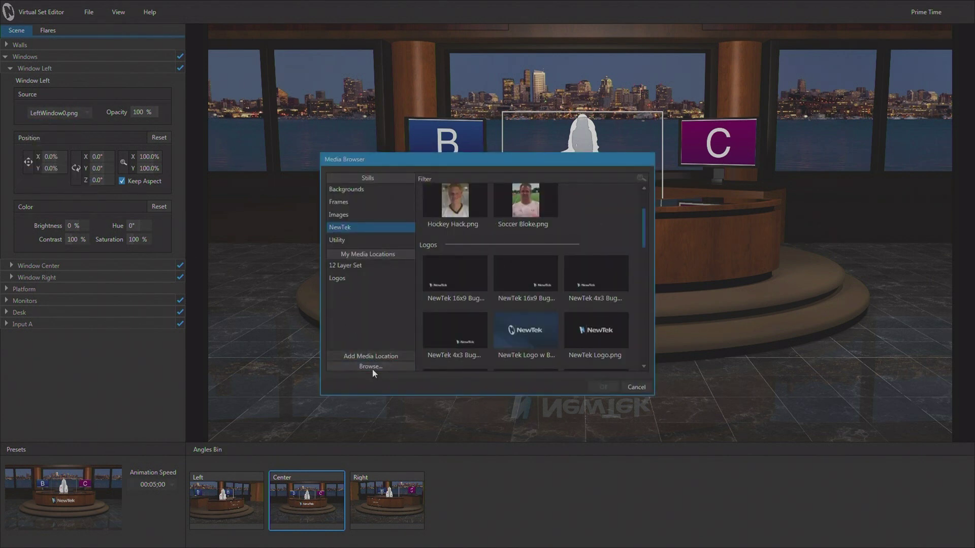
left_click(372, 368)
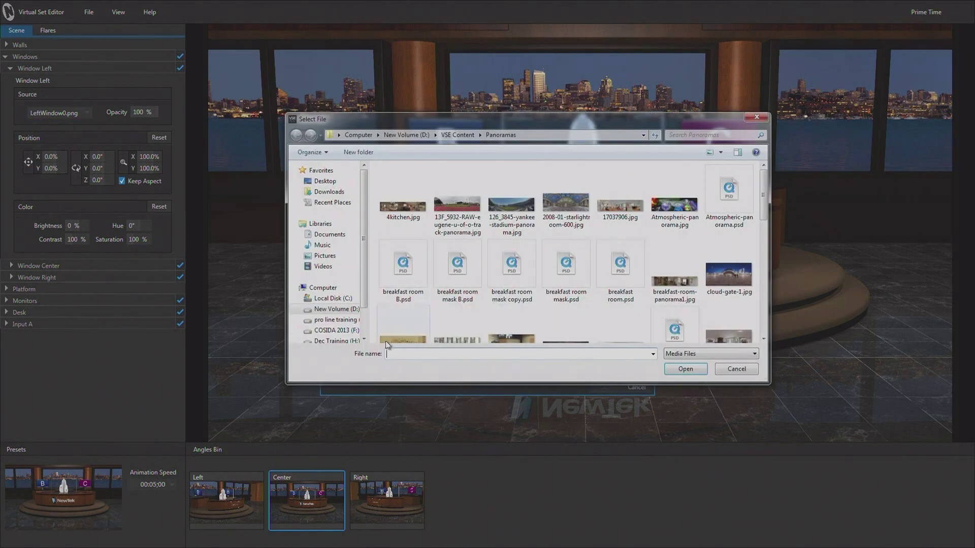
left_click(447, 135)
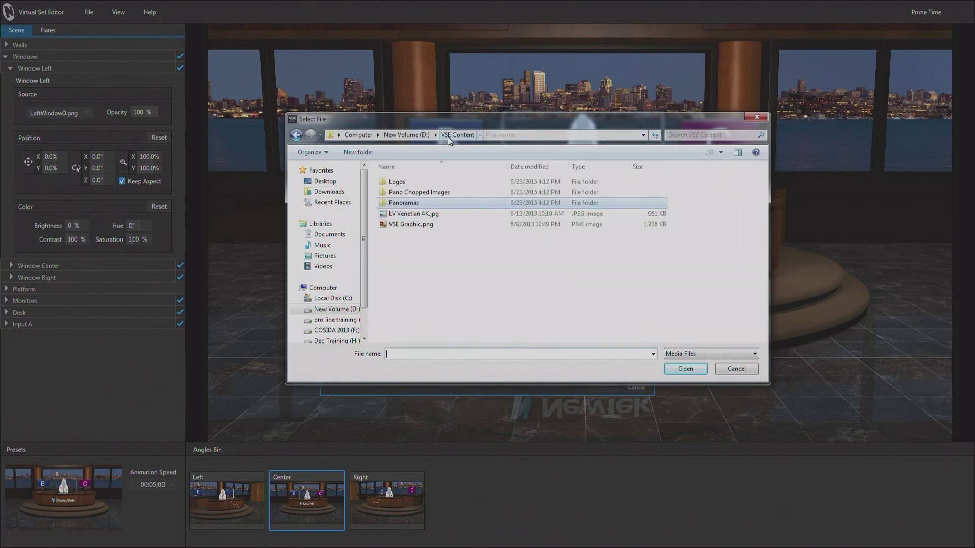
double_click(419, 193)
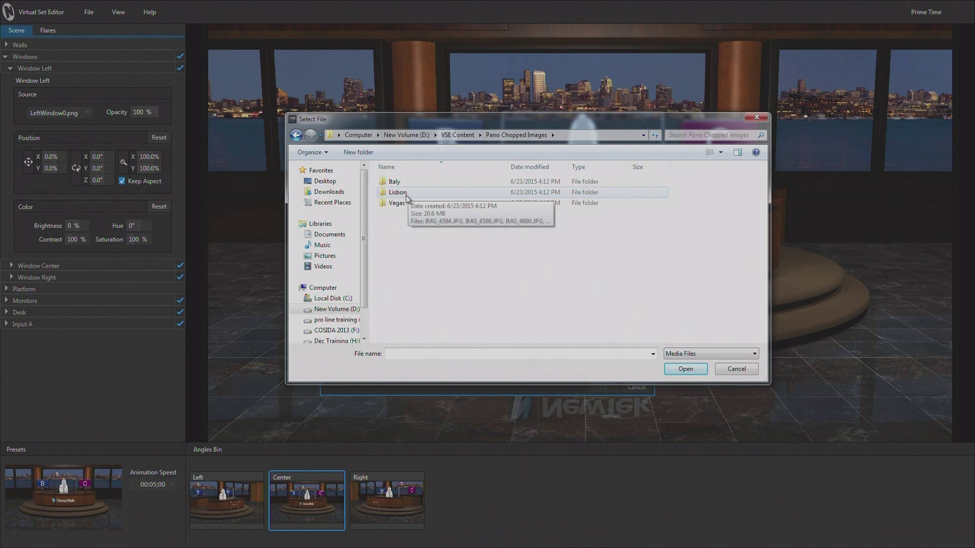
double_click(411, 203)
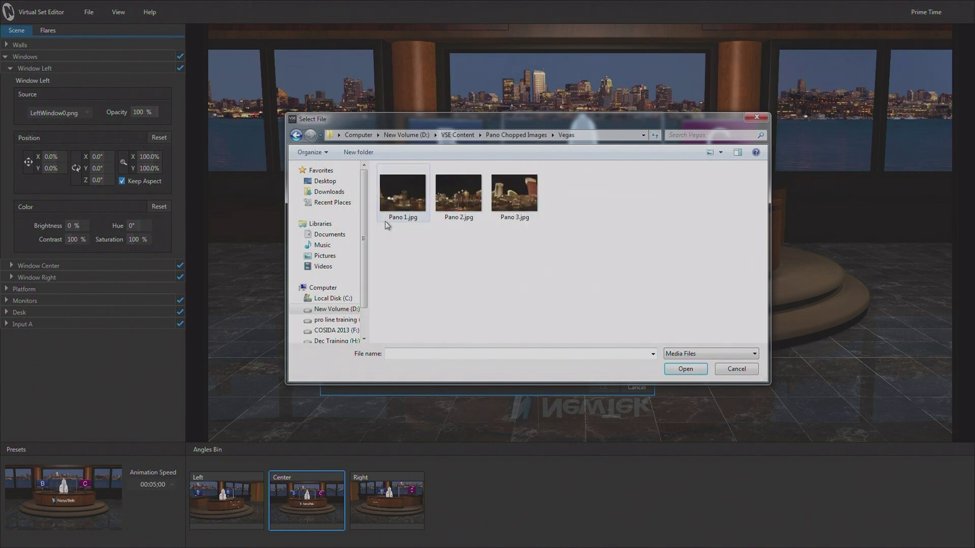
double_click(401, 202)
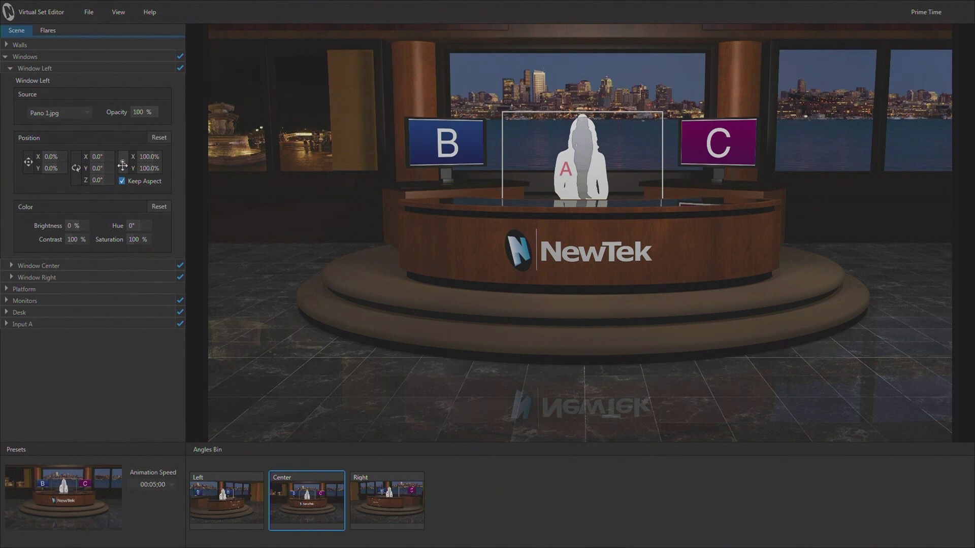
mouse_move(122, 165)
left_mouse_down()
mouse_move(142, 161)
mouse_move(127, 181)
left_mouse_up()
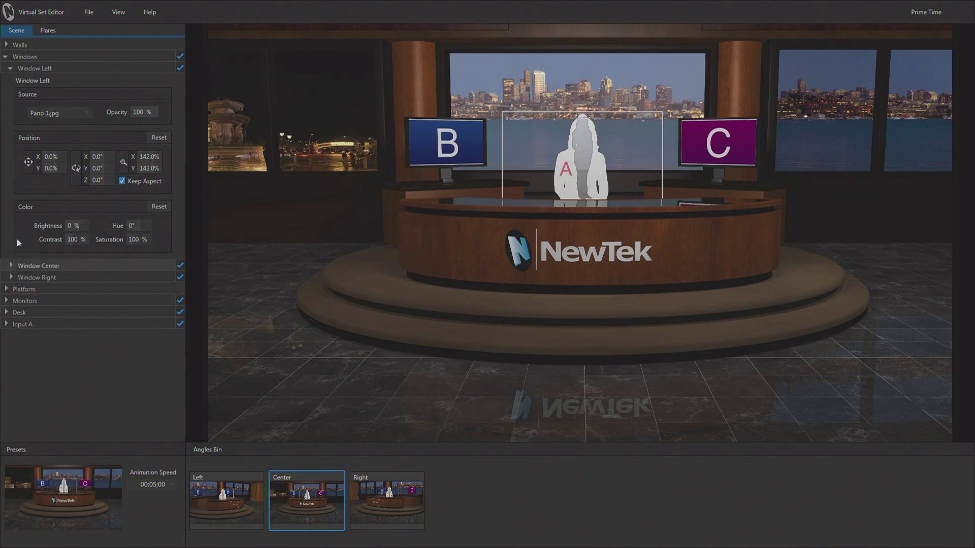
Load the Vegas image Pano 2.jpg into Window Center and scale it to 145.8%
left_click(11, 72)
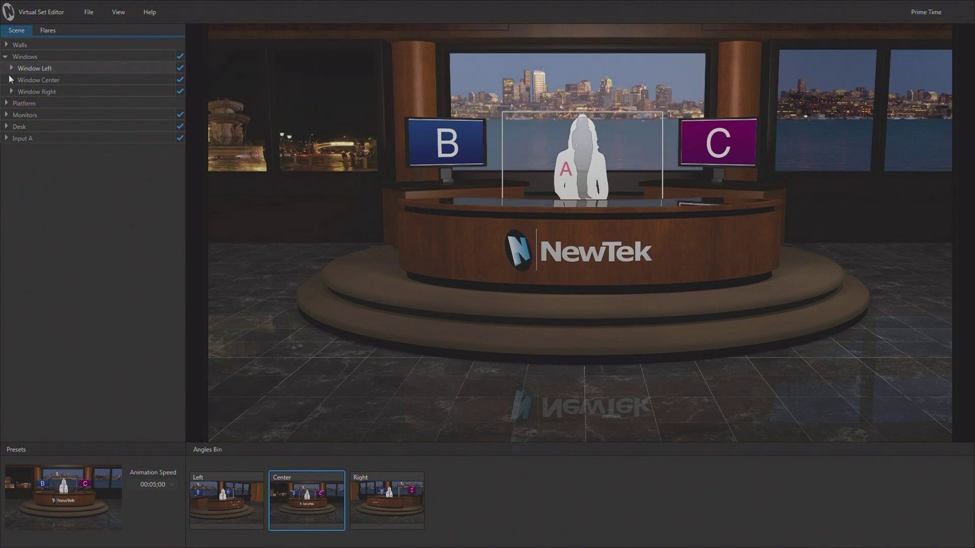
left_click(12, 78)
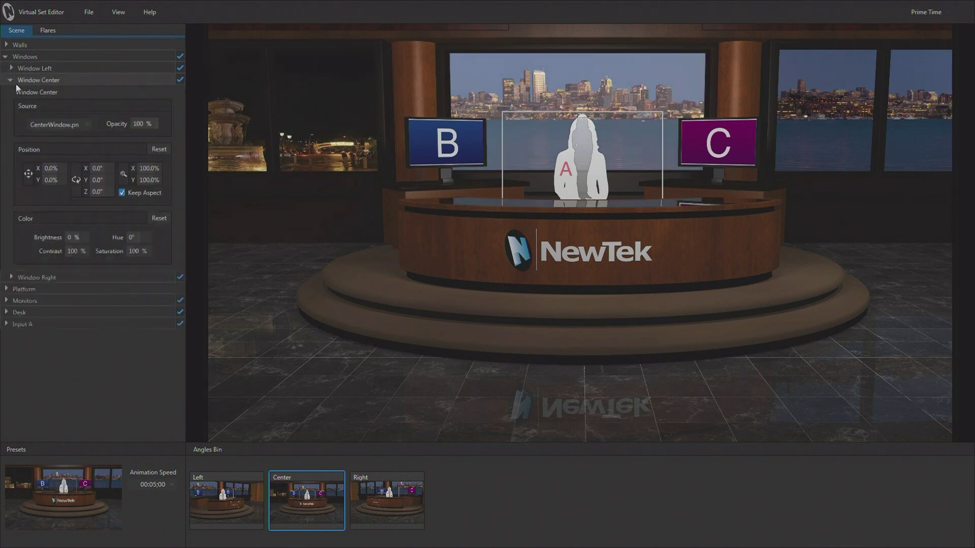
left_click(86, 128)
left_click(68, 198)
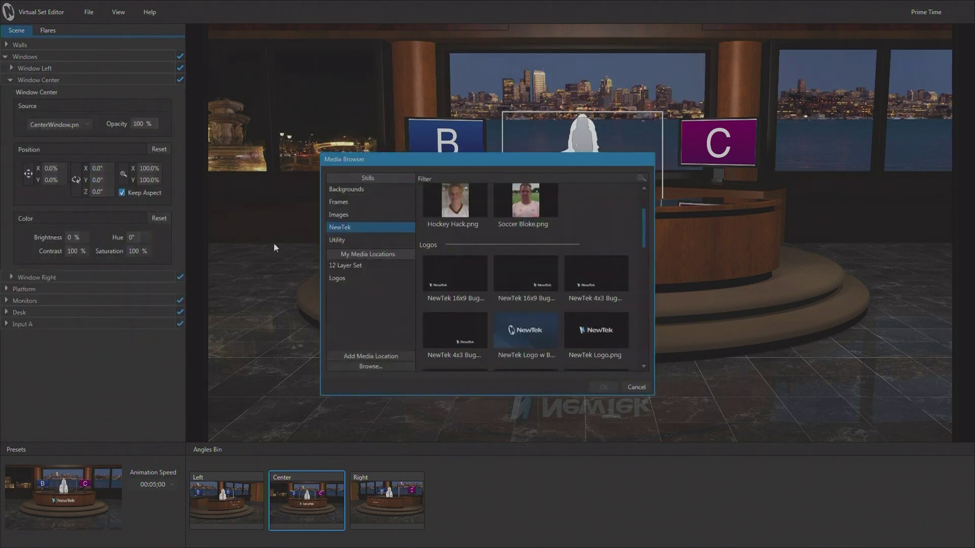
left_click(371, 366)
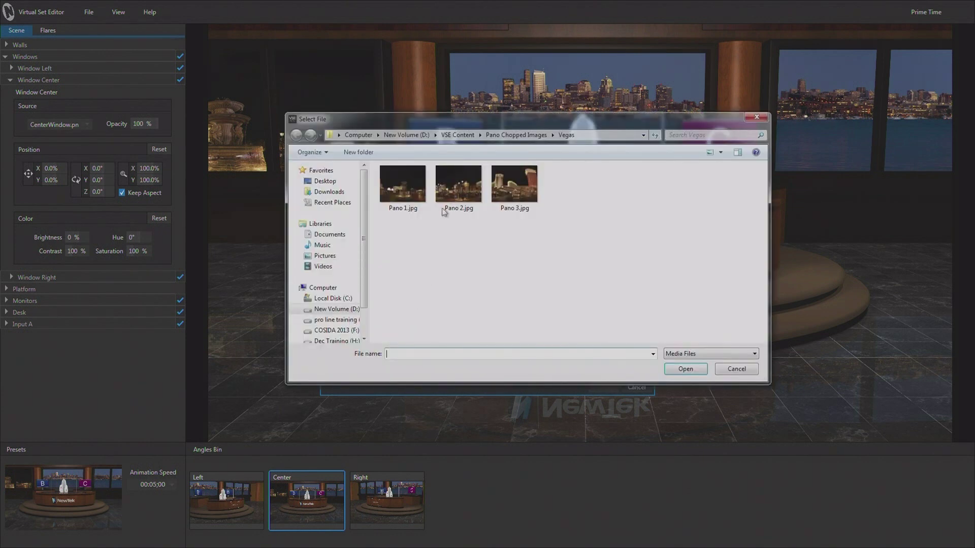
double_click(459, 192)
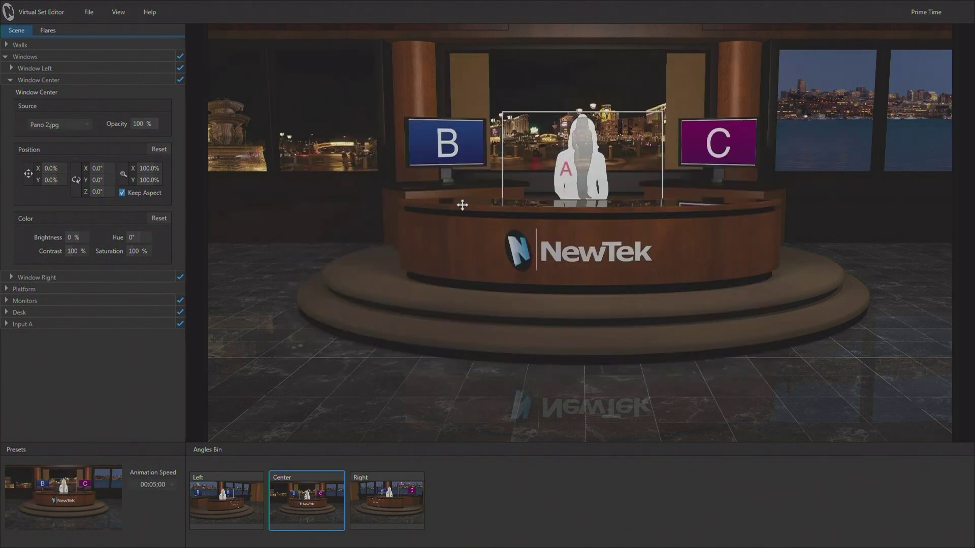
left_click_drag(122, 174, 151, 174)
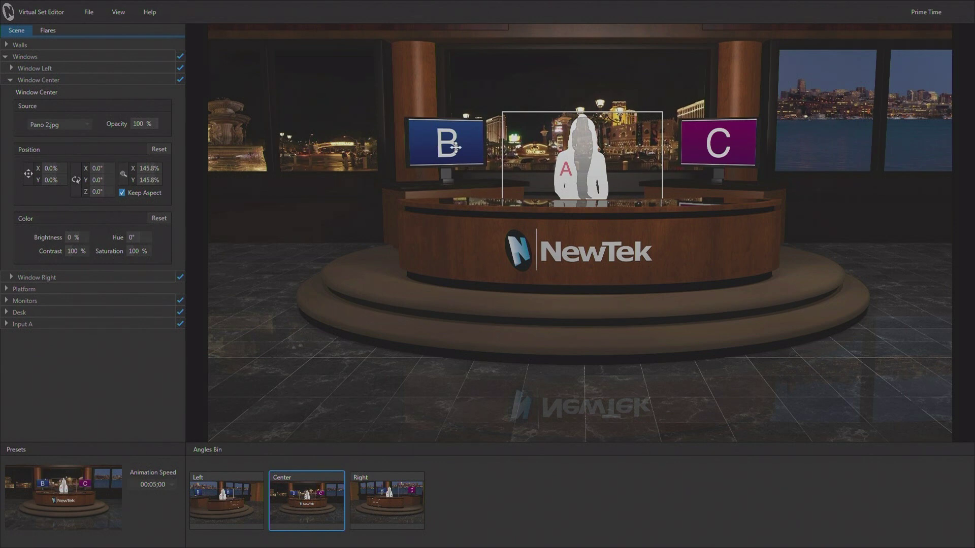
Collapse Window Center and expand Window Right to its source choices
left_click(10, 80)
left_click(11, 92)
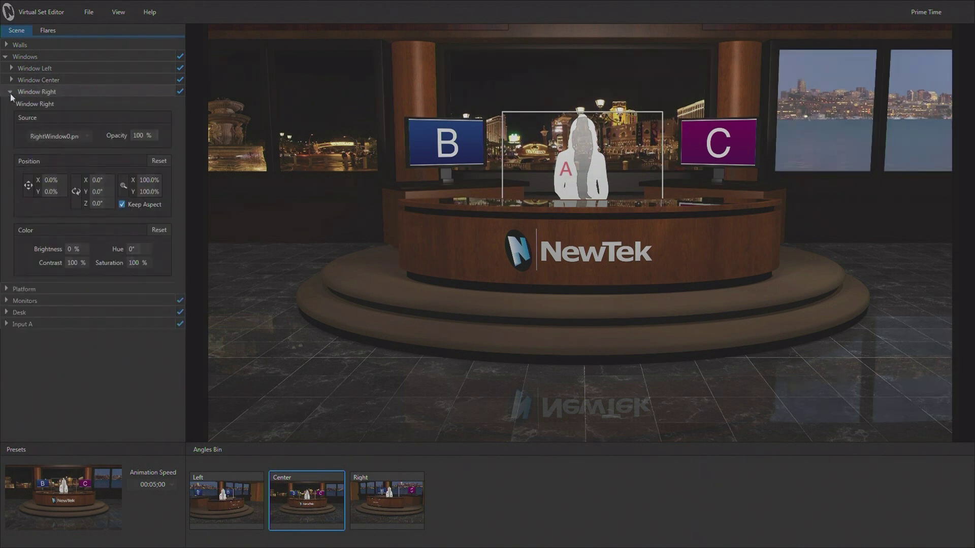
left_click(81, 136)
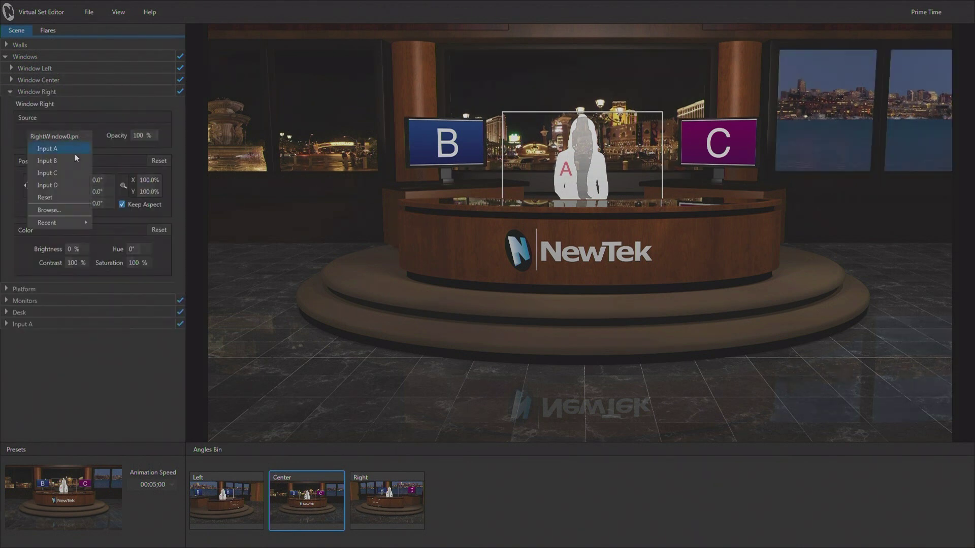
Load Pano 3.jpg into the right window, scaled to 142% and positioned at X -3%, Y -11%
left_click(66, 211)
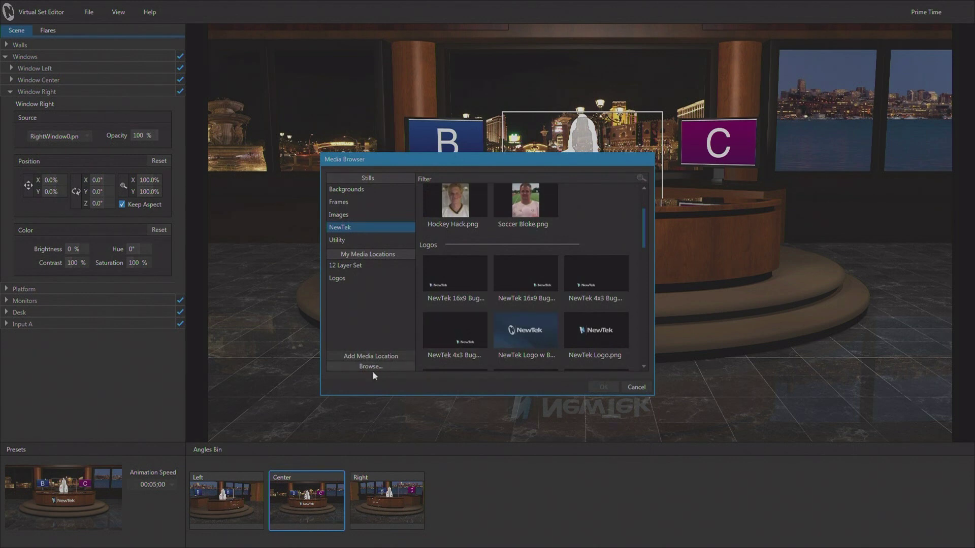
left_click(373, 366)
double_click(517, 190)
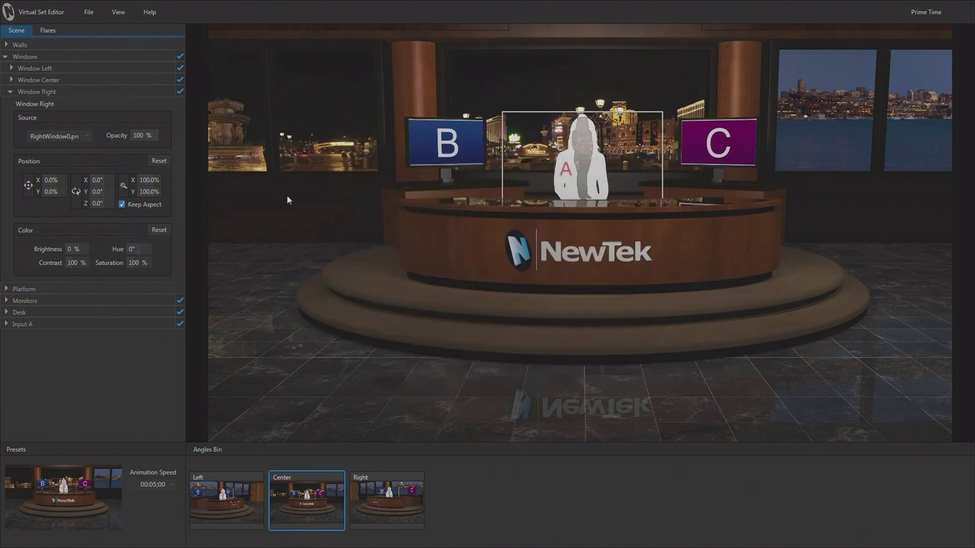
mouse_move(124, 186)
left_mouse_down()
mouse_move(147, 181)
mouse_move(125, 184)
left_mouse_up()
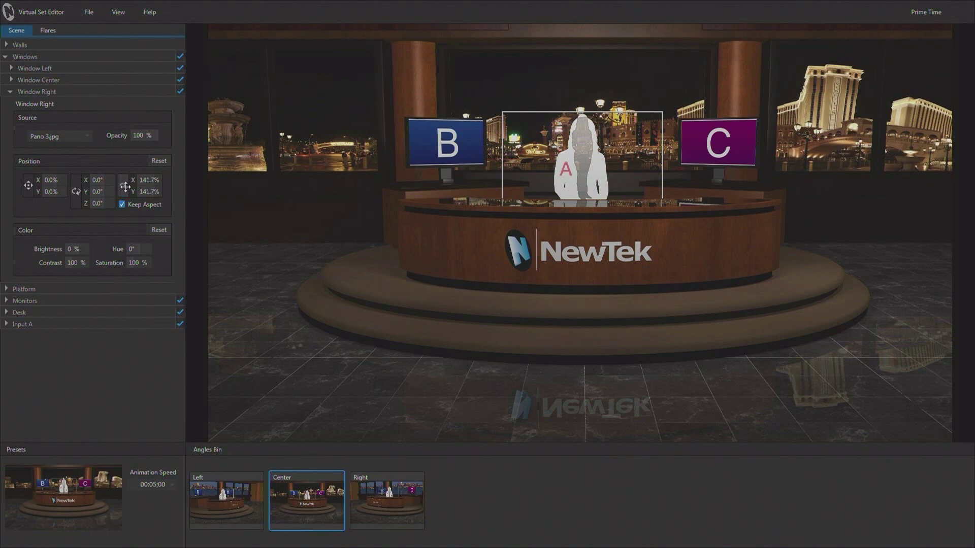
left_click_drag(28, 185, 27, 178)
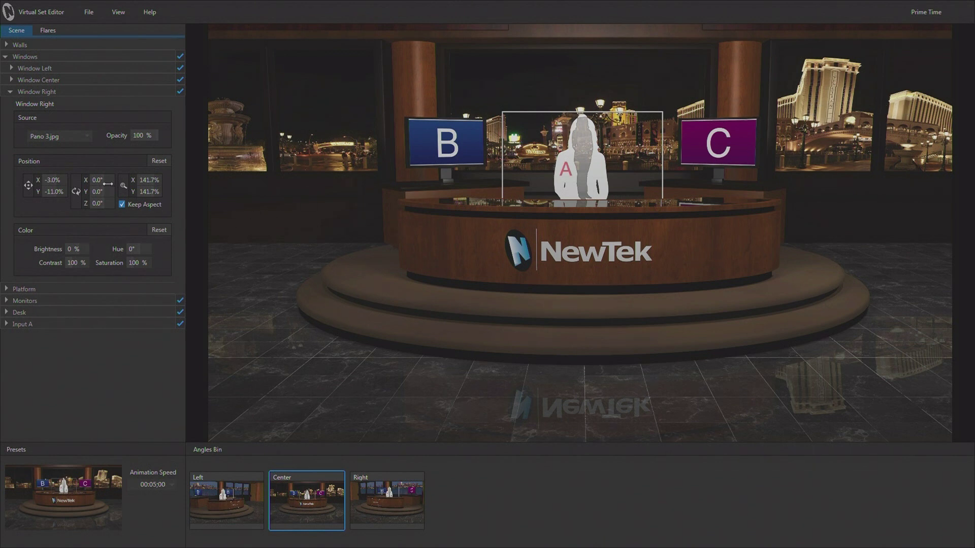
left_click_drag(120, 183, 121, 182)
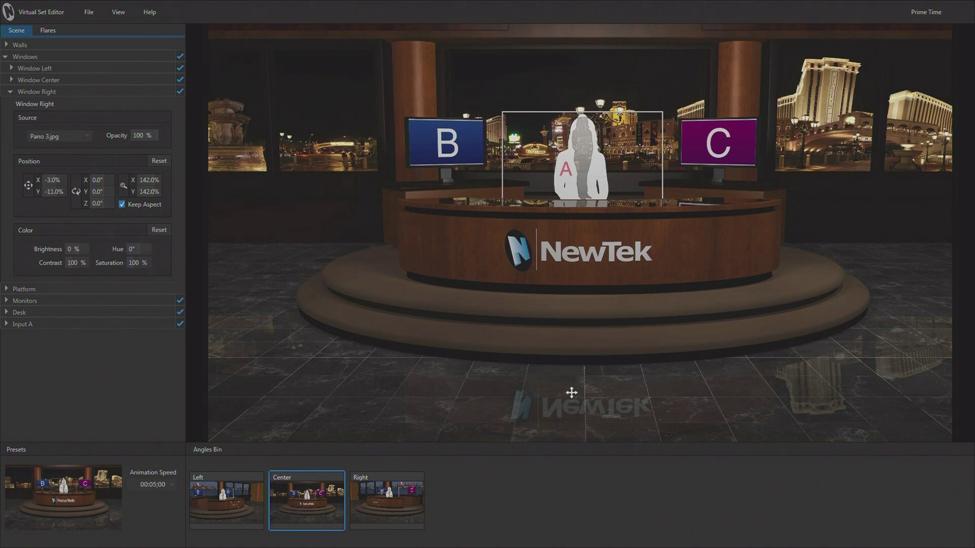
Export the set to this TriCaster, saving the changed project under a new file name
left_click(90, 12)
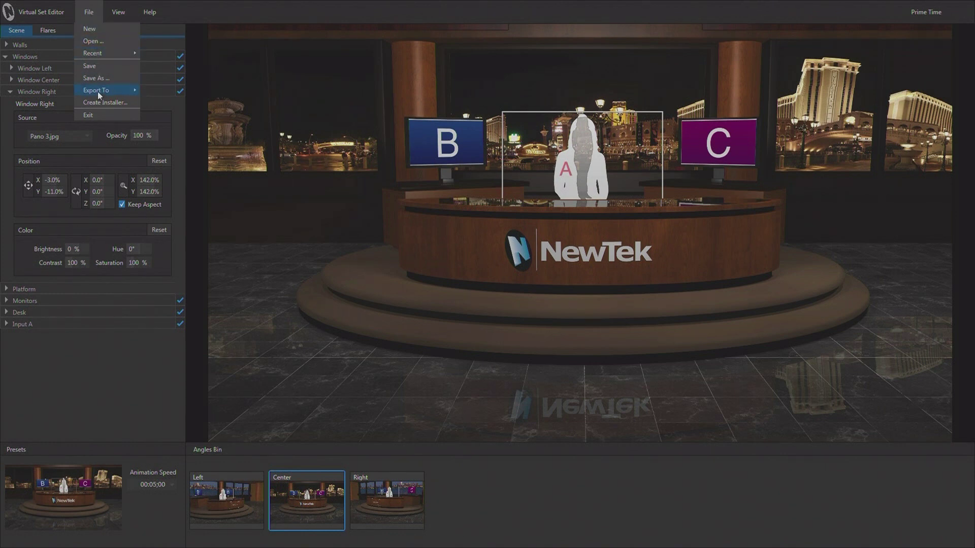
mouse_move(100, 94)
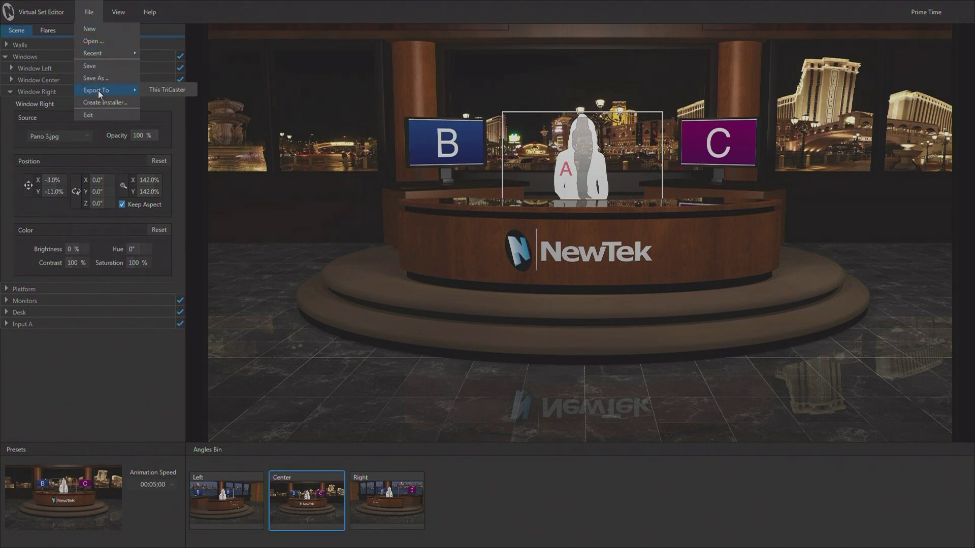
left_click(167, 90)
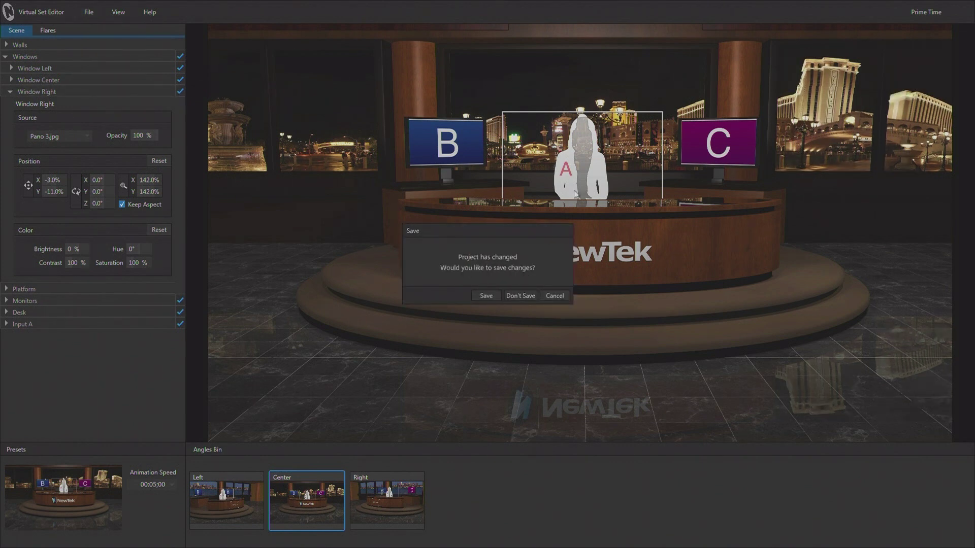
left_click(485, 296)
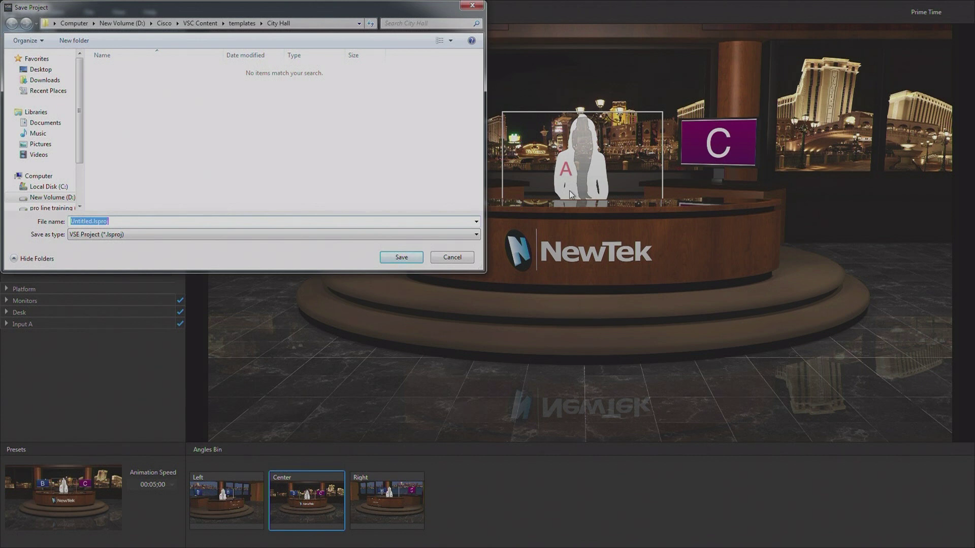
type("D")
left_click(388, 258)
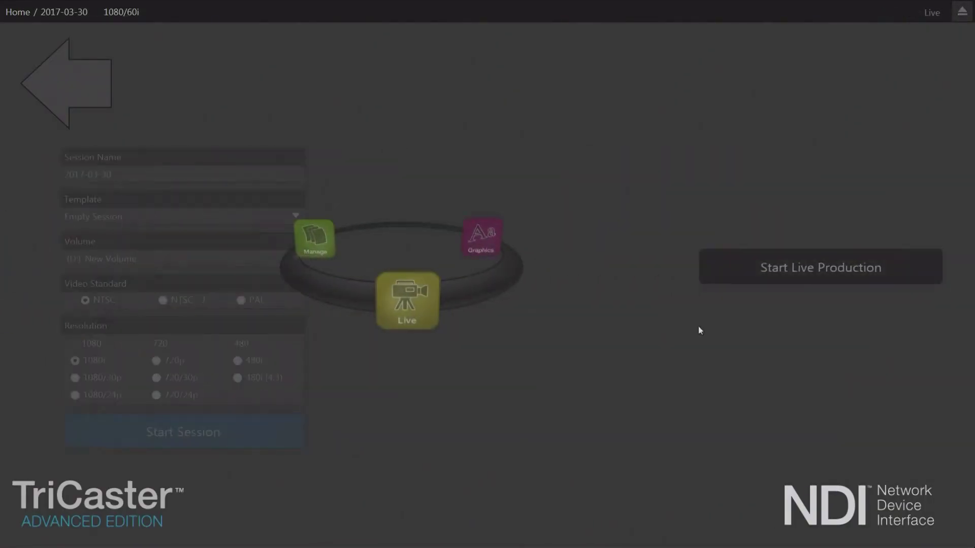
Start live production, load User > Demo Prime Center into M/E 1, and put M/E 1 on Program
left_click(696, 268)
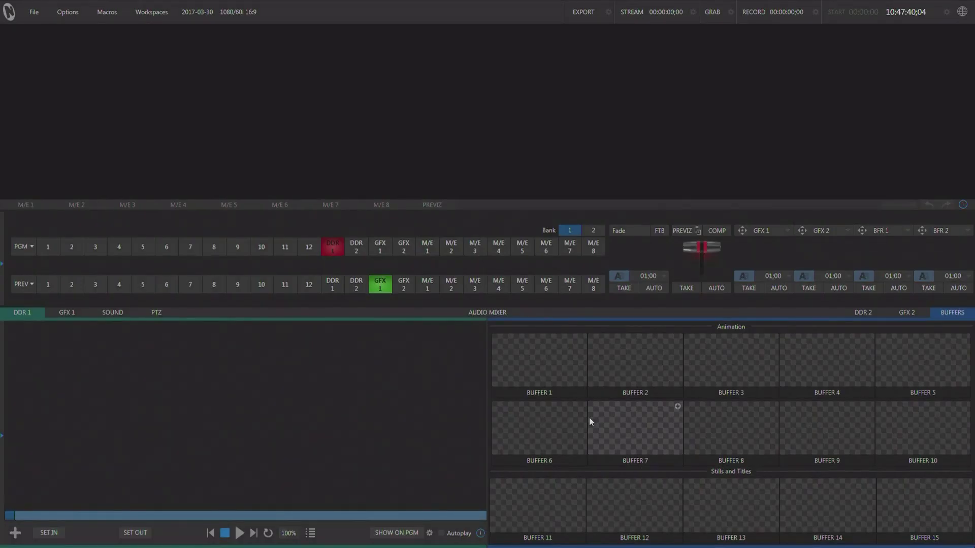
left_click(18, 206)
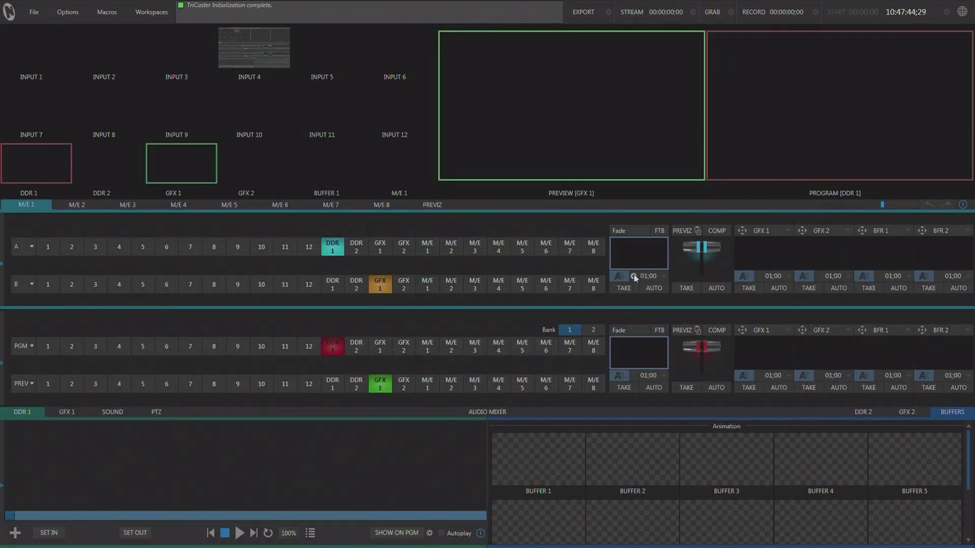
left_click(634, 276)
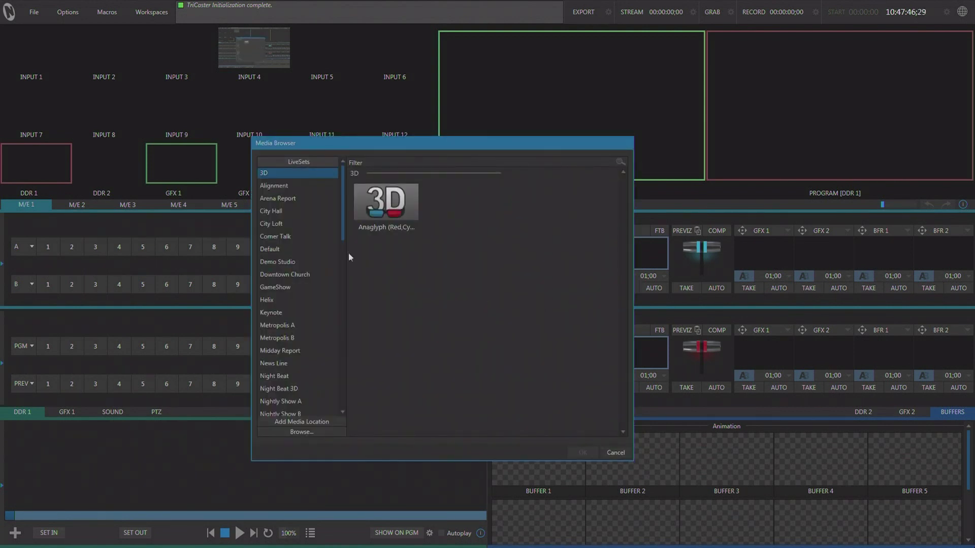
left_click_drag(344, 228, 343, 333)
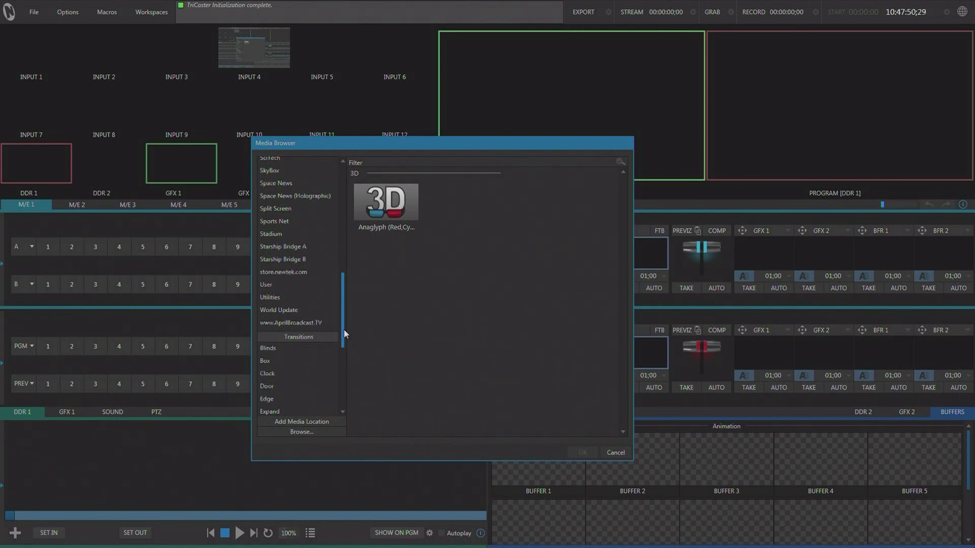
left_click(292, 289)
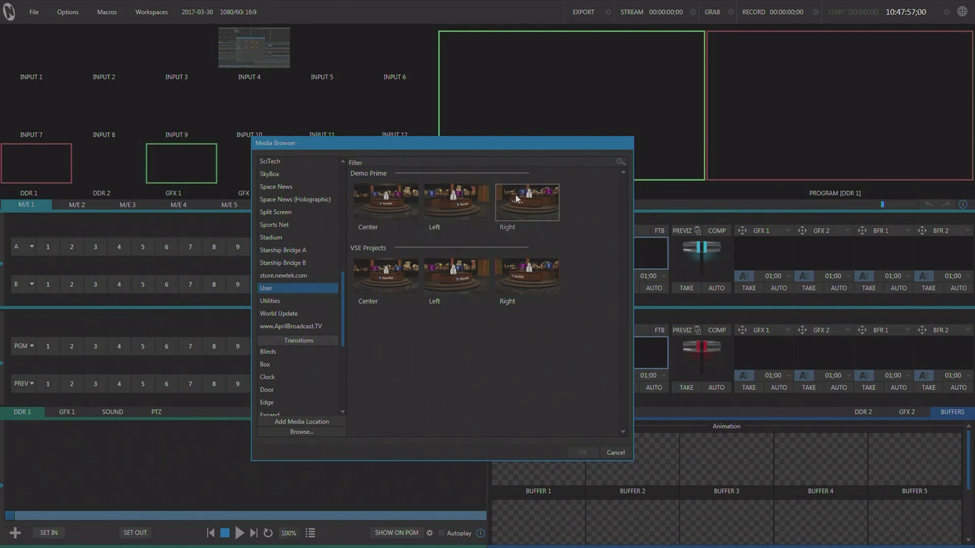
left_click(388, 197)
double_click(388, 196)
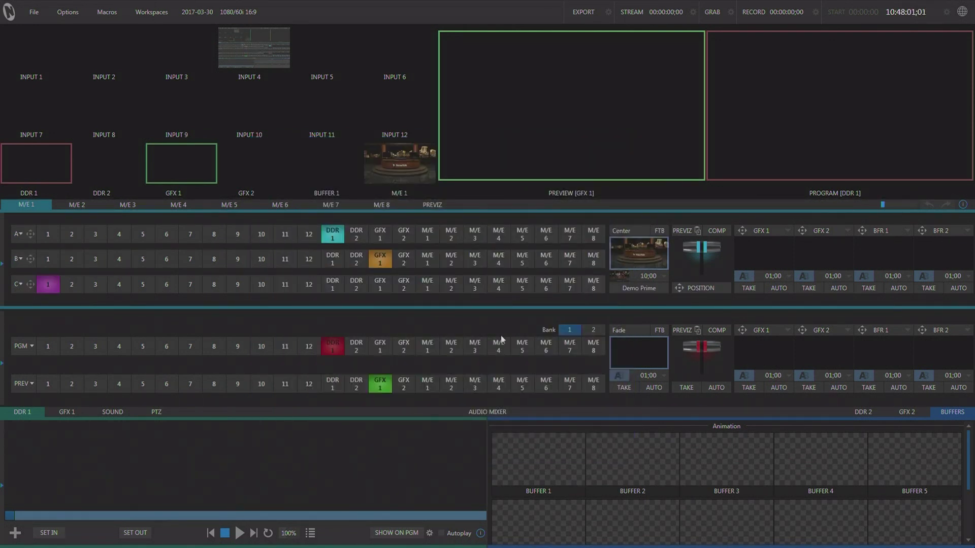
left_click(429, 350)
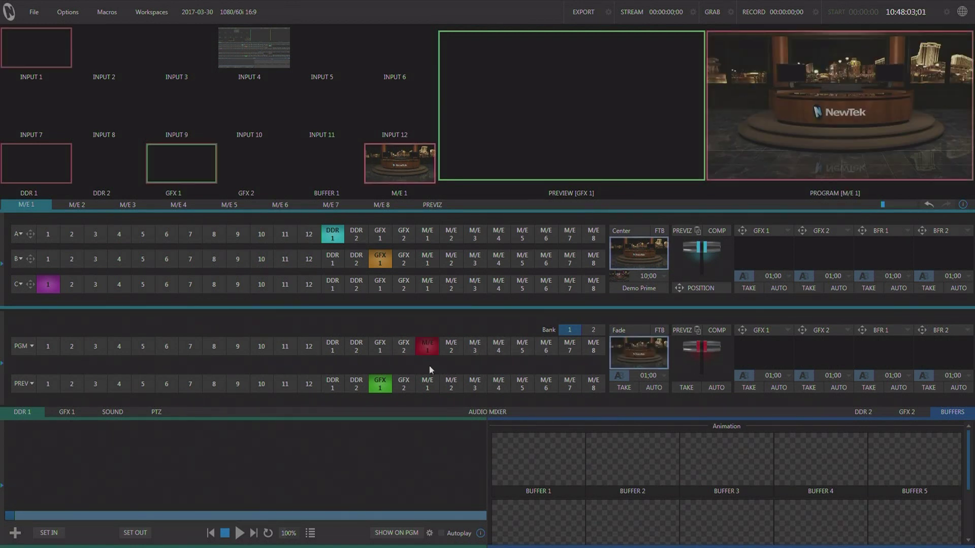
left_click(428, 384)
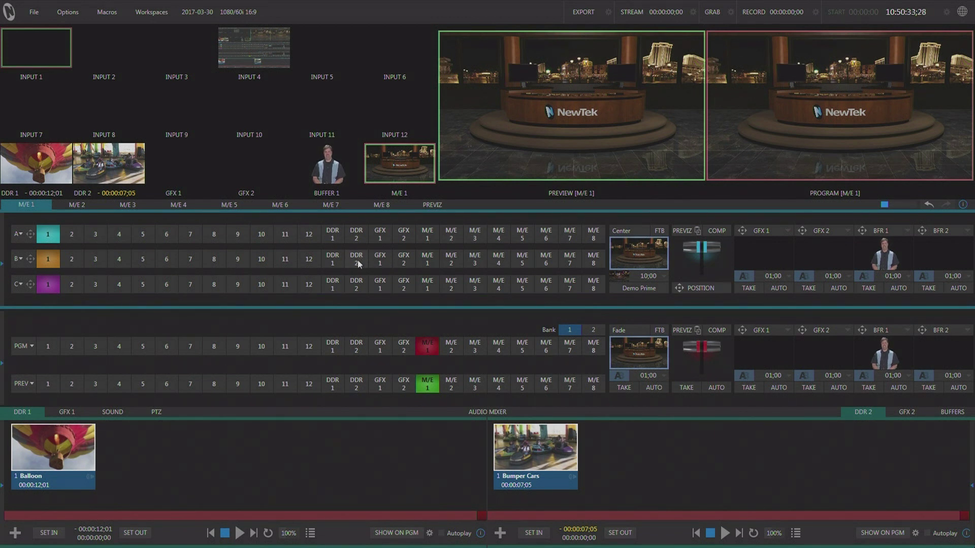
Set M/E 1 row A to BFR 1 from Bank 2, row B to DDR 1, row C to DDR 2
key("ctrl+2")
left_click(48, 235)
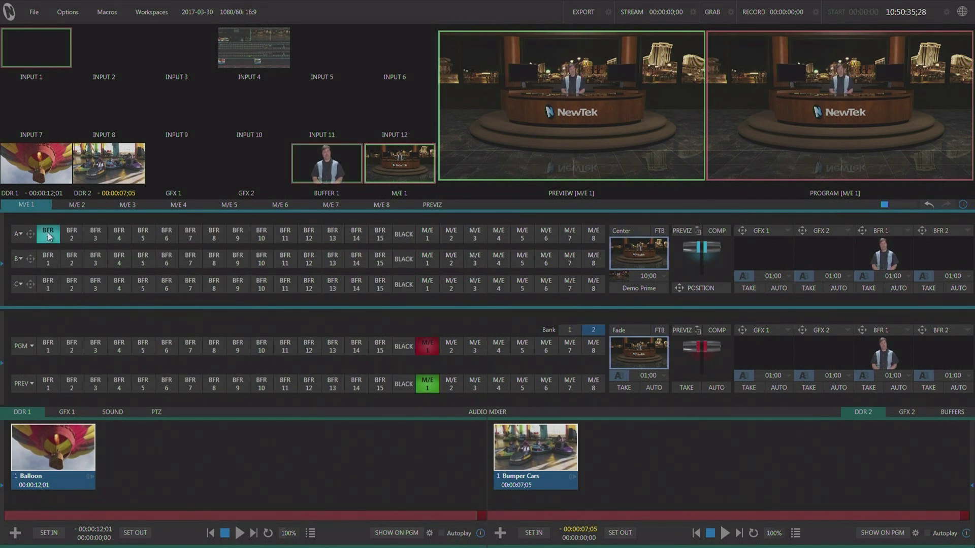
key("ctrl+1")
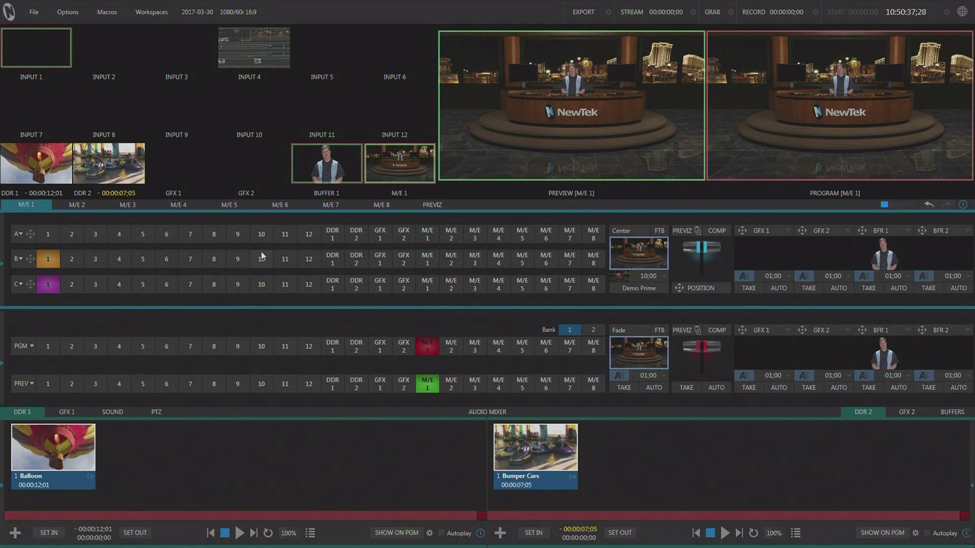
left_click(332, 263)
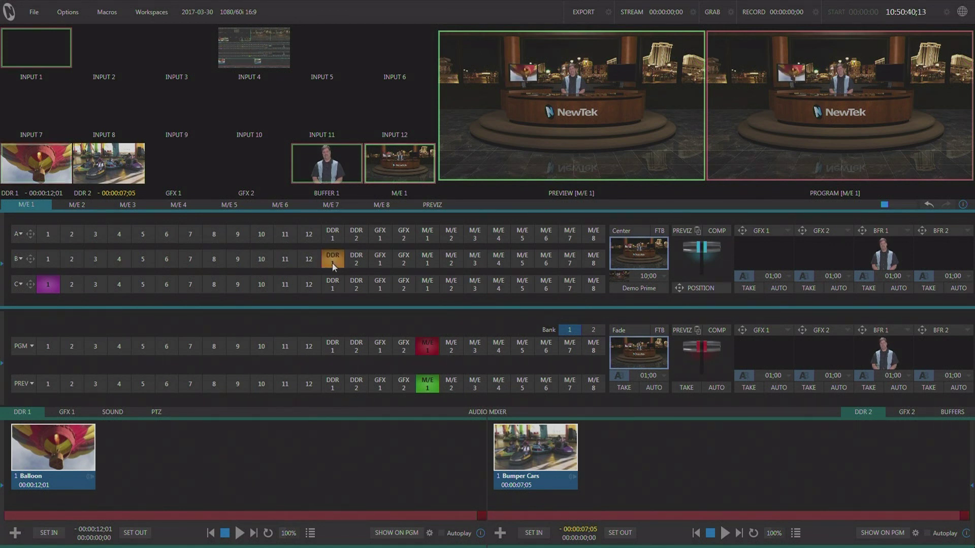
left_click(356, 285)
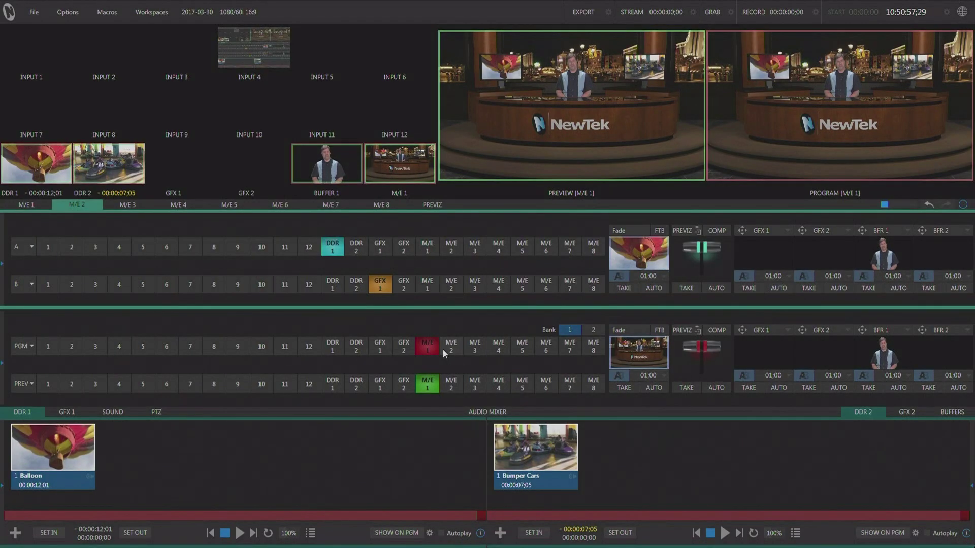
left_click(445, 347)
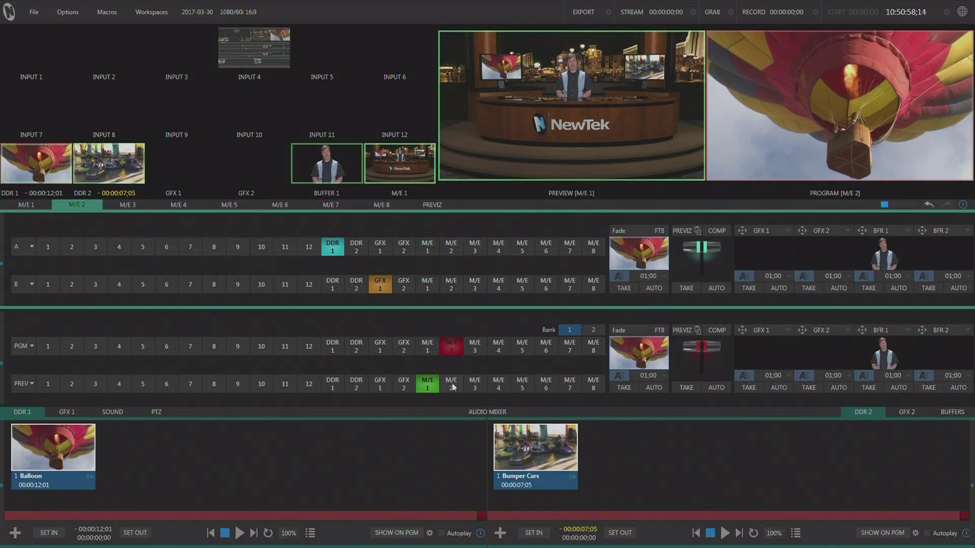
Load User > Demo Prime Left into M/E 2 and put Bank 2's BFR 1 presenter on row A
left_click(632, 279)
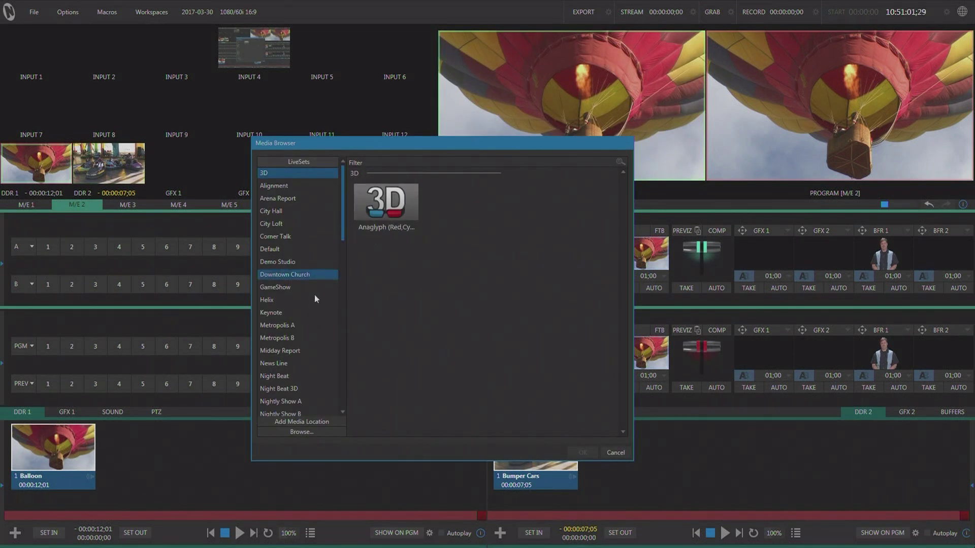
scroll(303, 360, "down", 10)
left_click(288, 363)
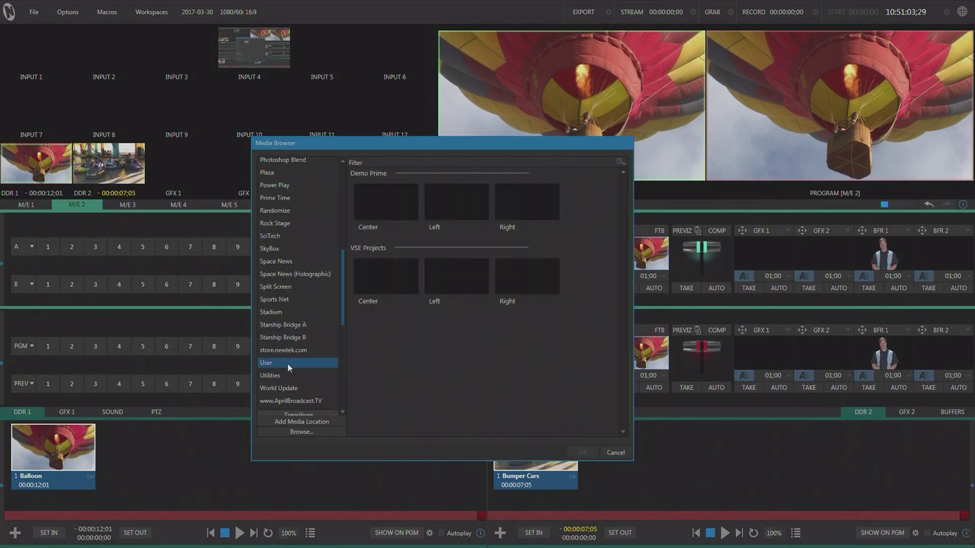
double_click(449, 200)
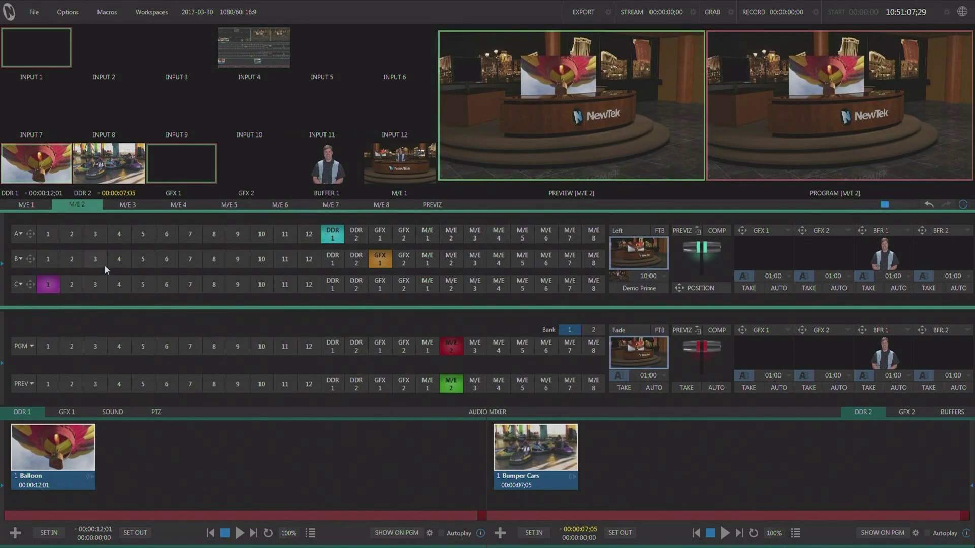
key("2")
left_click(47, 234)
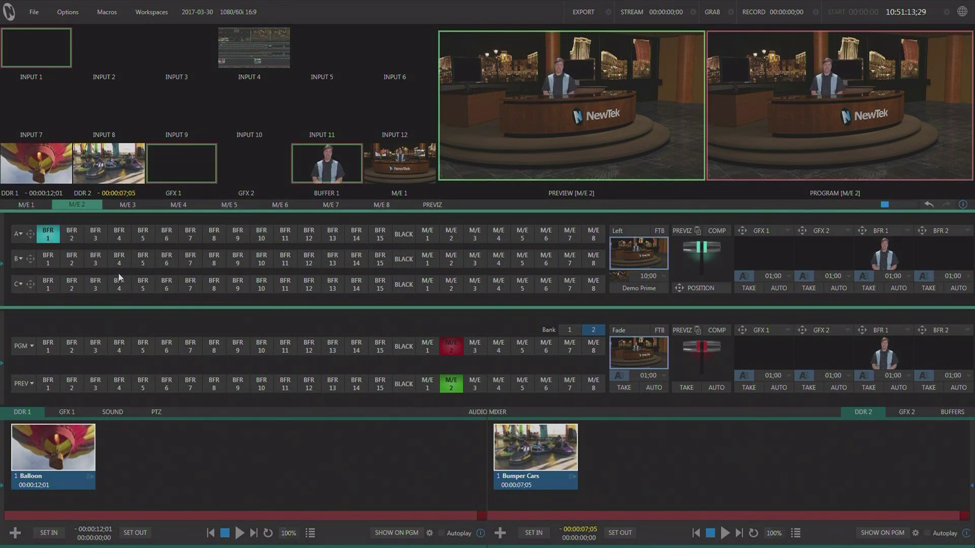
key("1")
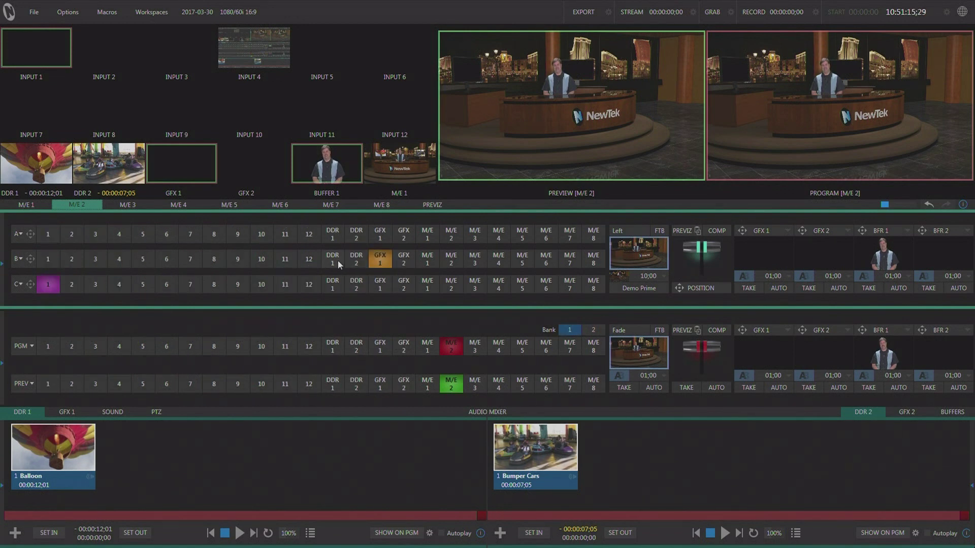